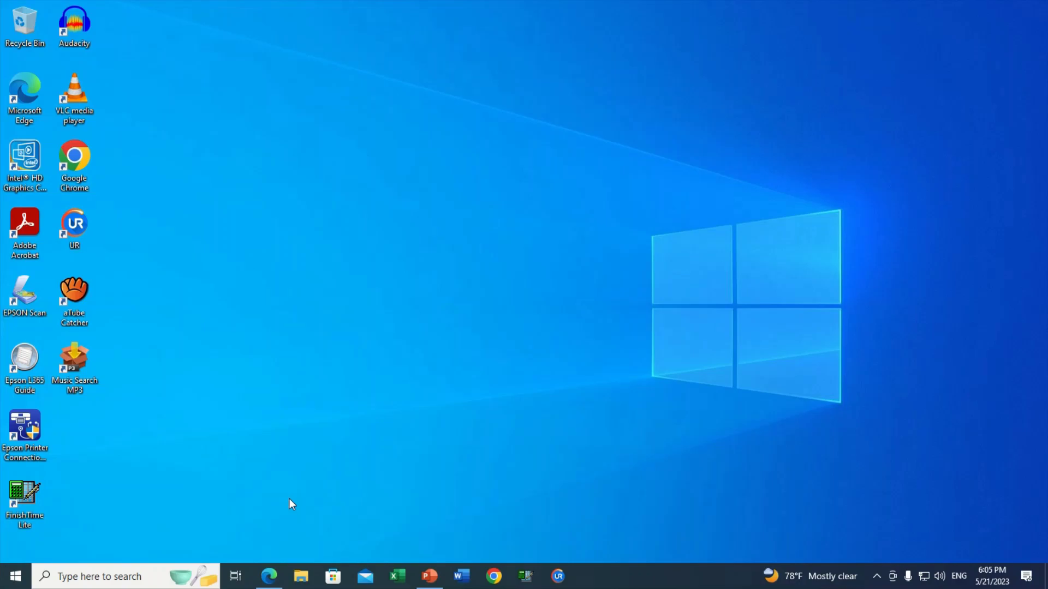
# Step: Open Bing in a new Edge tab, view its page source, and scroll to the 1920x1080 webp preload link
pyautogui.click(270, 578)
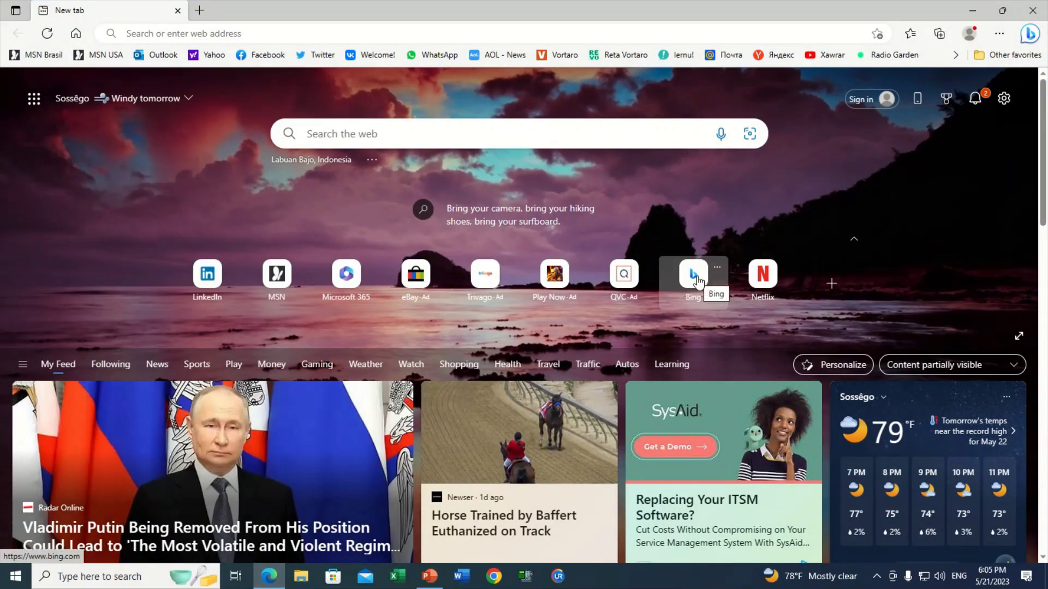
pyautogui.click(694, 273)
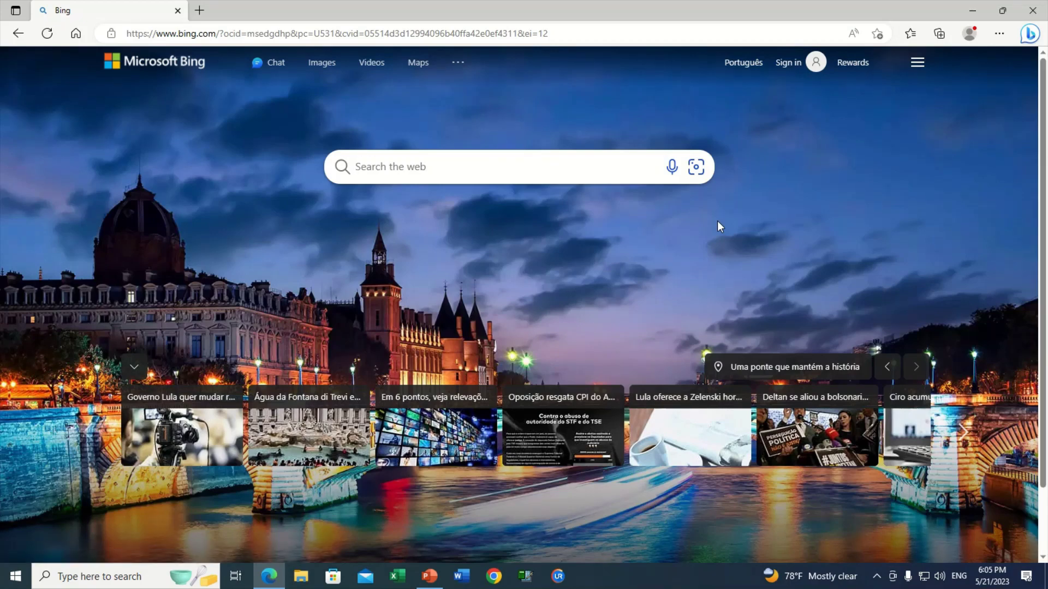
pyautogui.rightClick(718, 222)
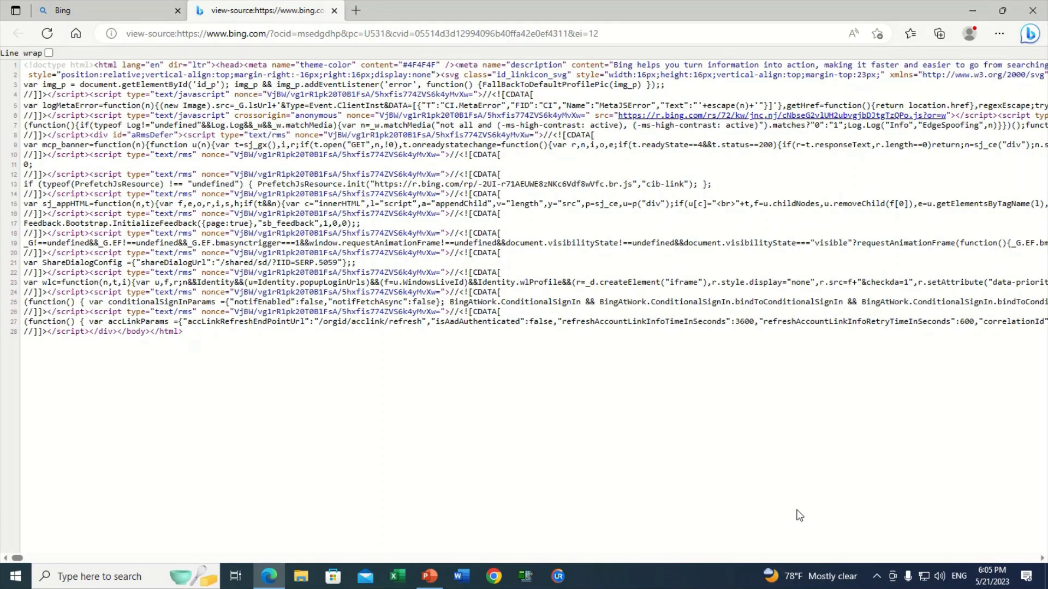
pyautogui.hscroll(10, 1040, 559)
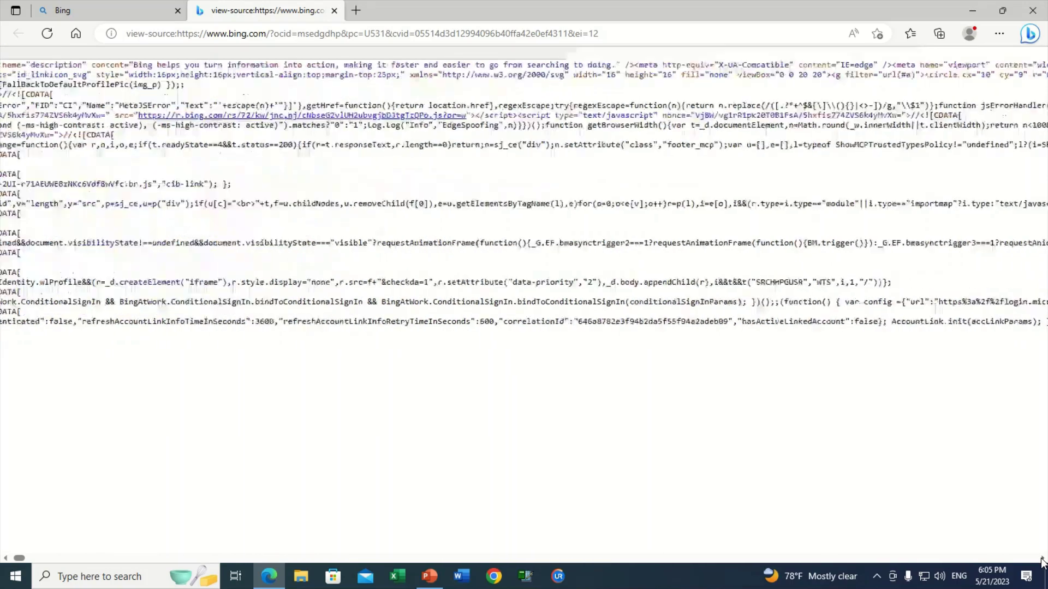
pyautogui.hscroll(8, 1041, 559)
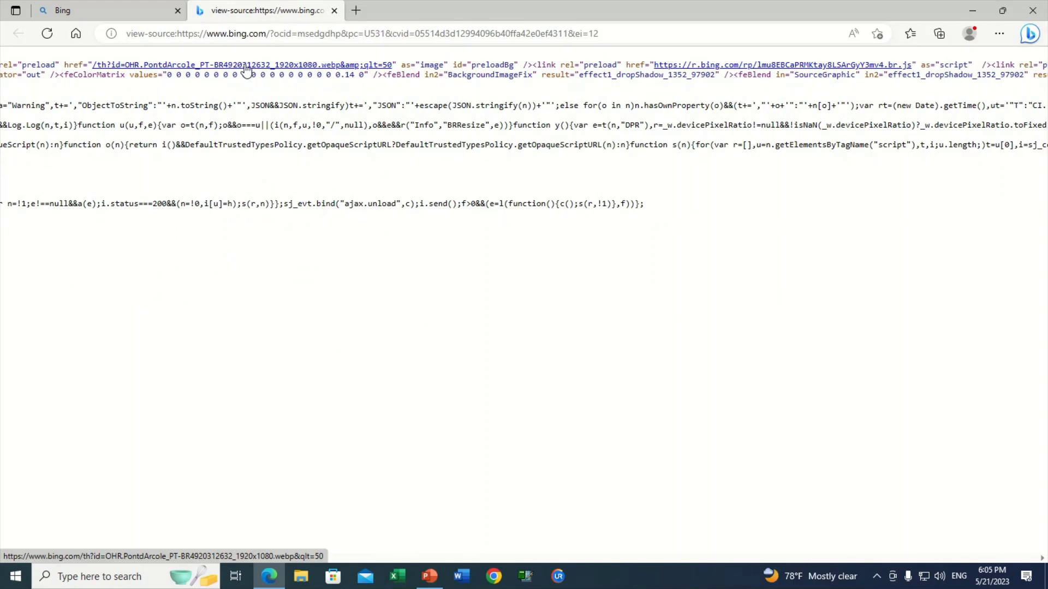
# Step: Open the Pont d'Arcole webp link and save the image to Downloads as Nature-0.webp
pyautogui.click(245, 65)
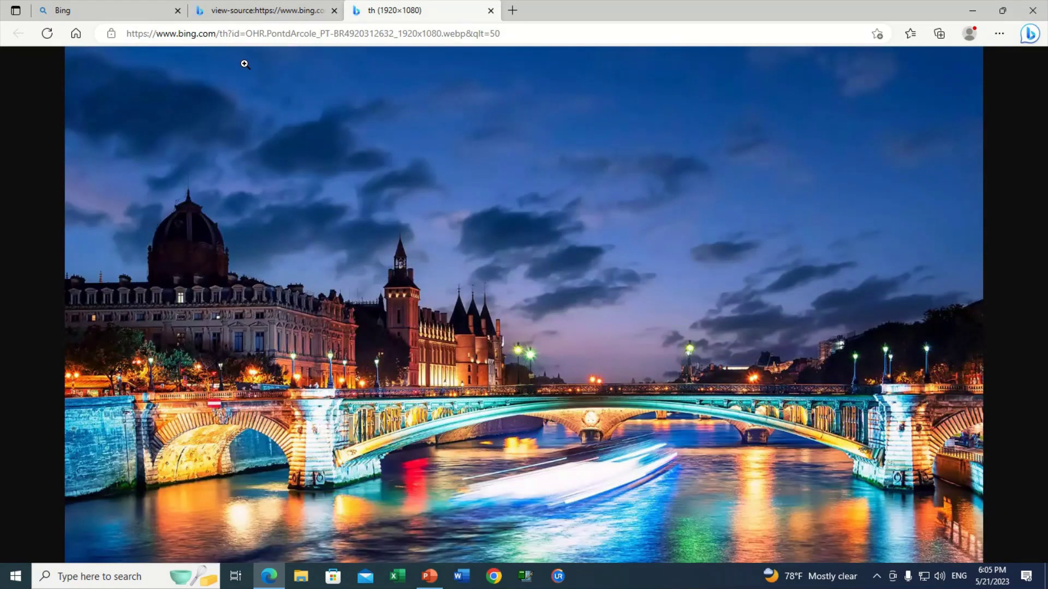
pyautogui.rightClick(446, 185)
pyautogui.click(495, 219)
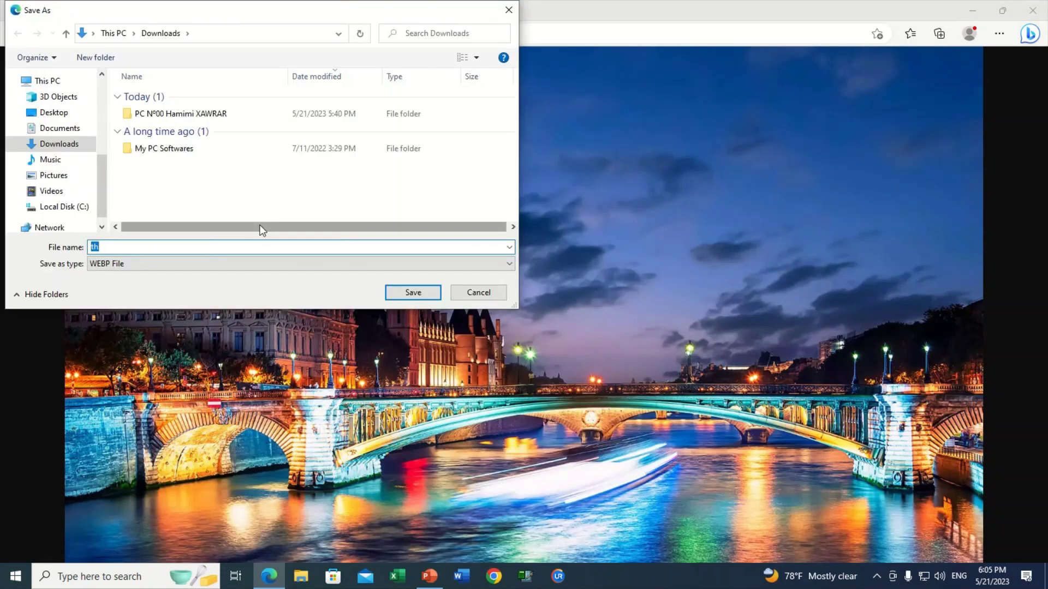
pyautogui.write('N')
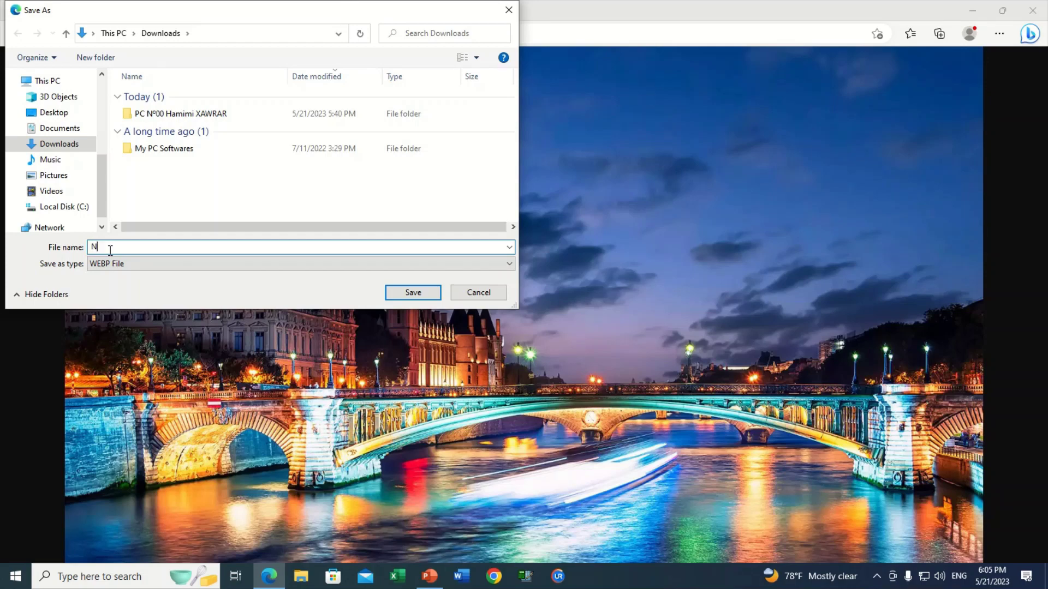
pyautogui.write('ature-0')
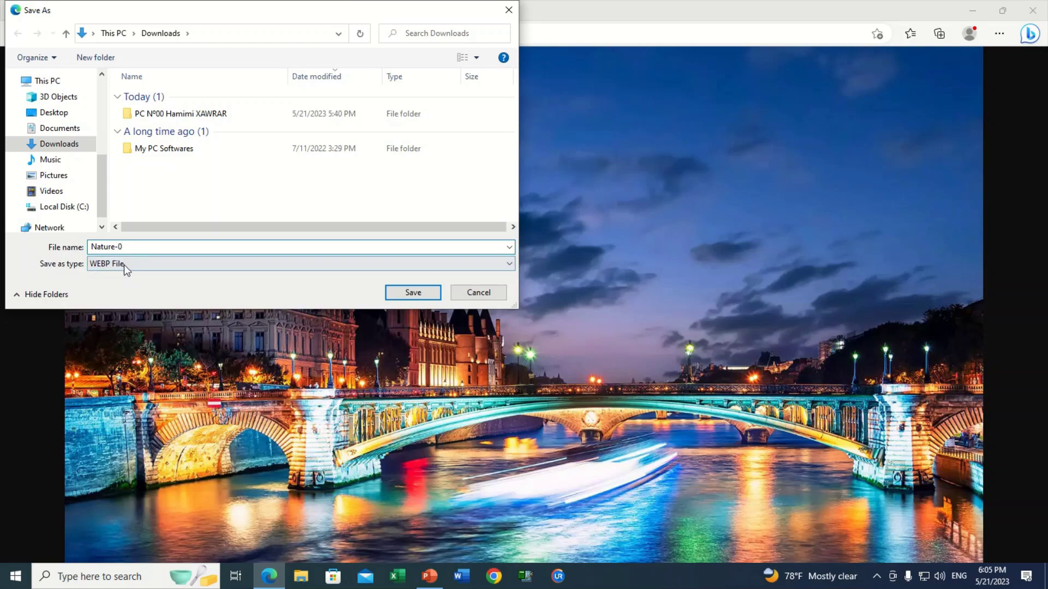
pyautogui.click(413, 292)
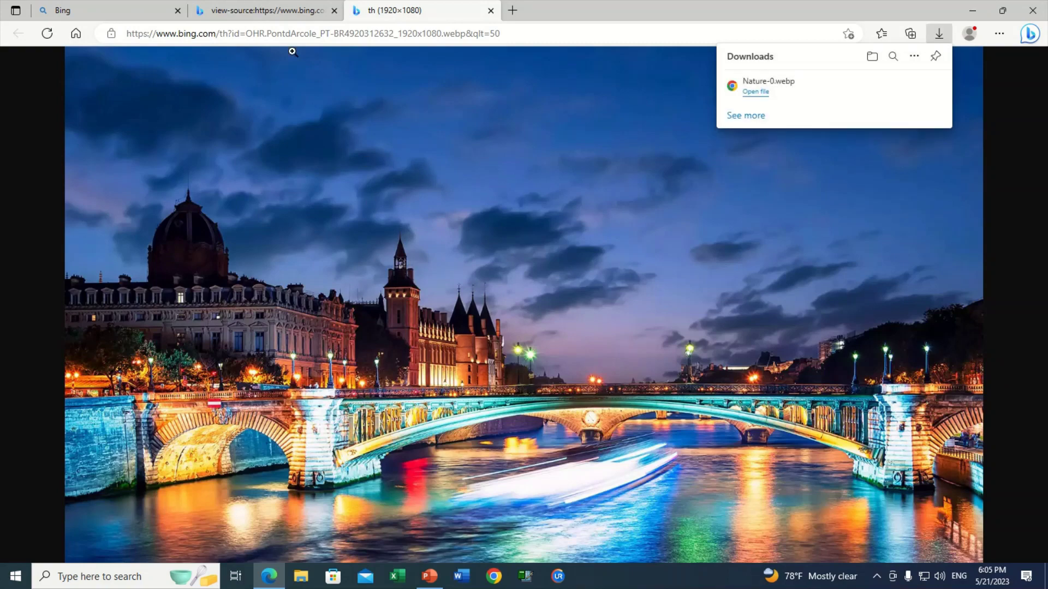
# Step: Close the page-source and image tabs, then Inspect the Bing homepage to open DevTools
pyautogui.click(334, 10)
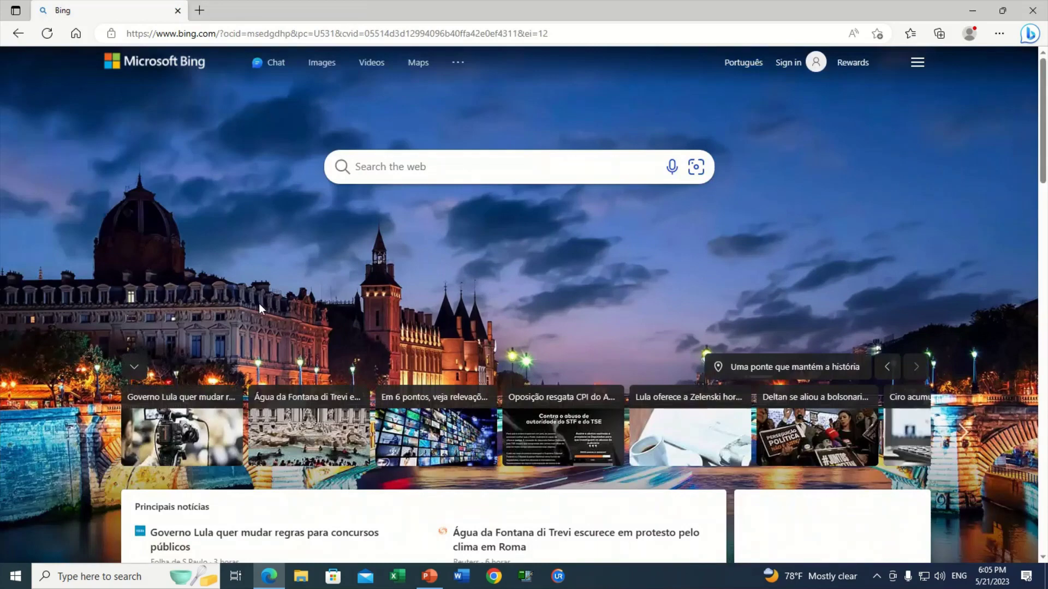
pyautogui.click(333, 11)
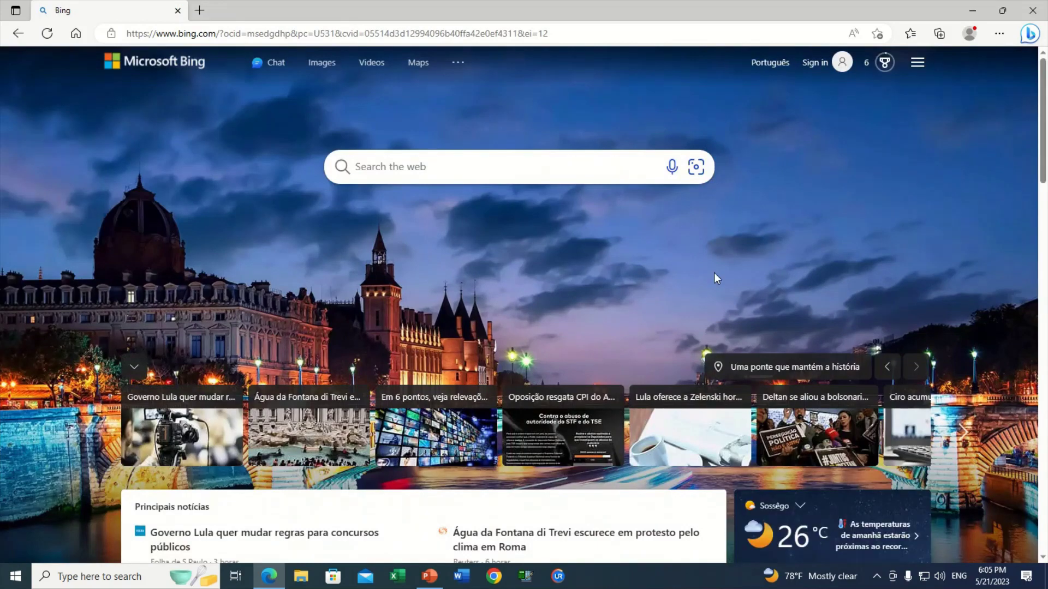
pyautogui.rightClick(747, 196)
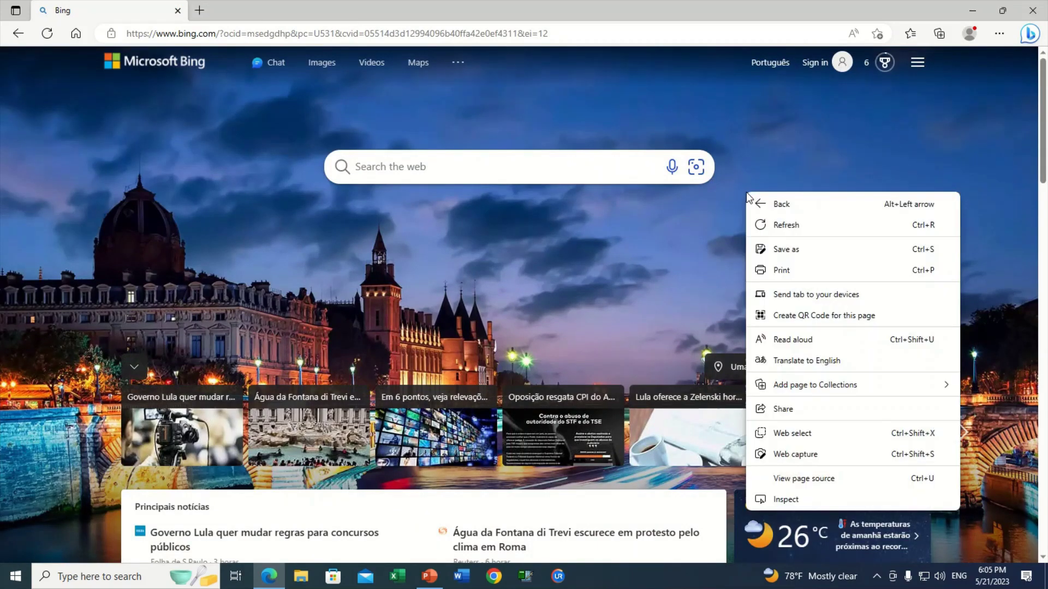
pyautogui.click(796, 501)
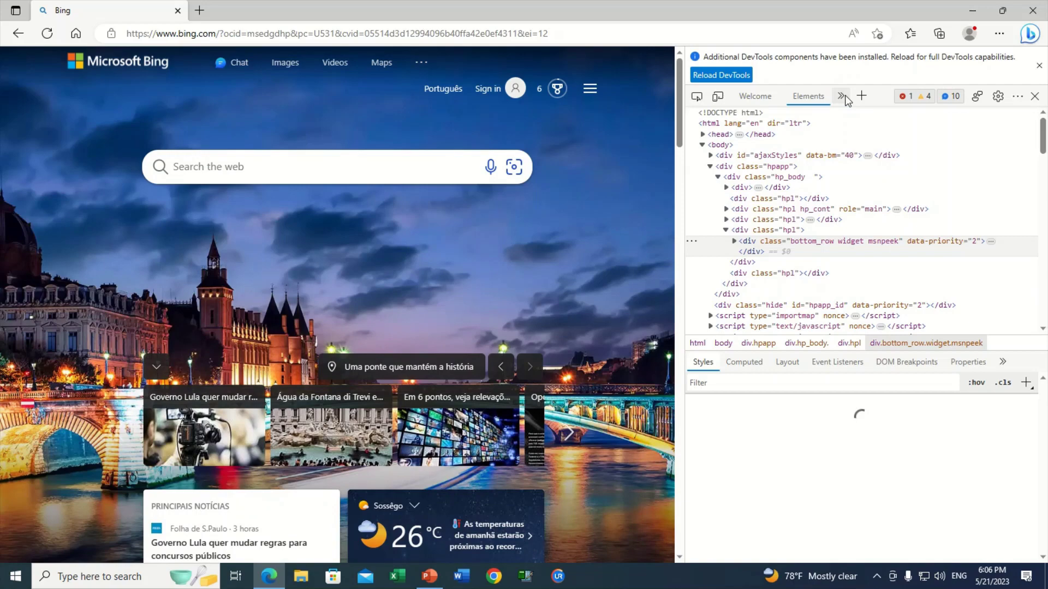
# Step: In the Sources panel, preview the PontdArcole 1920x1080 webp file and open it in a new tab
pyautogui.click(841, 96)
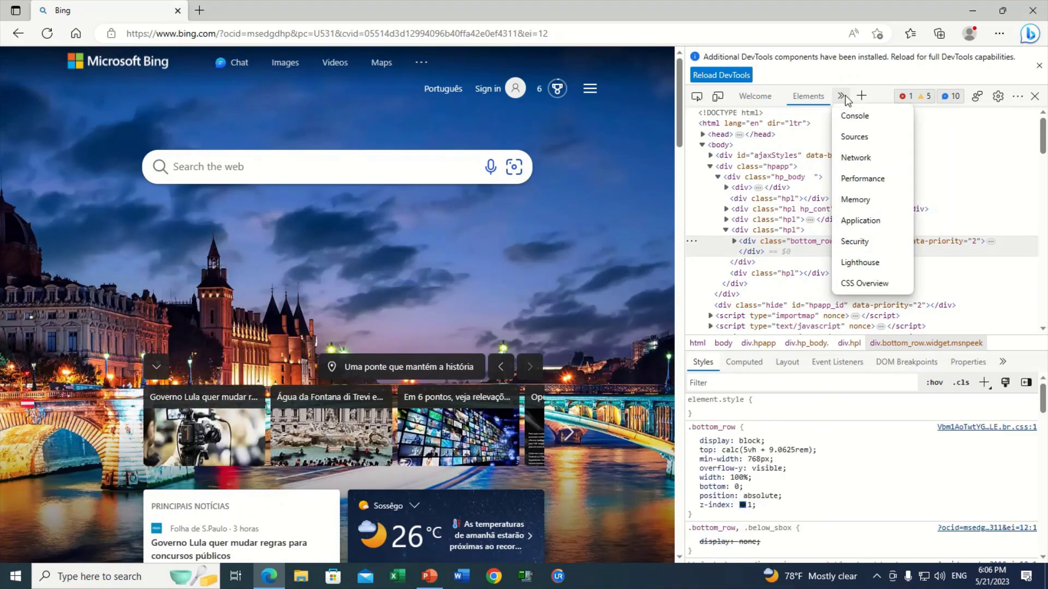
pyautogui.click(860, 138)
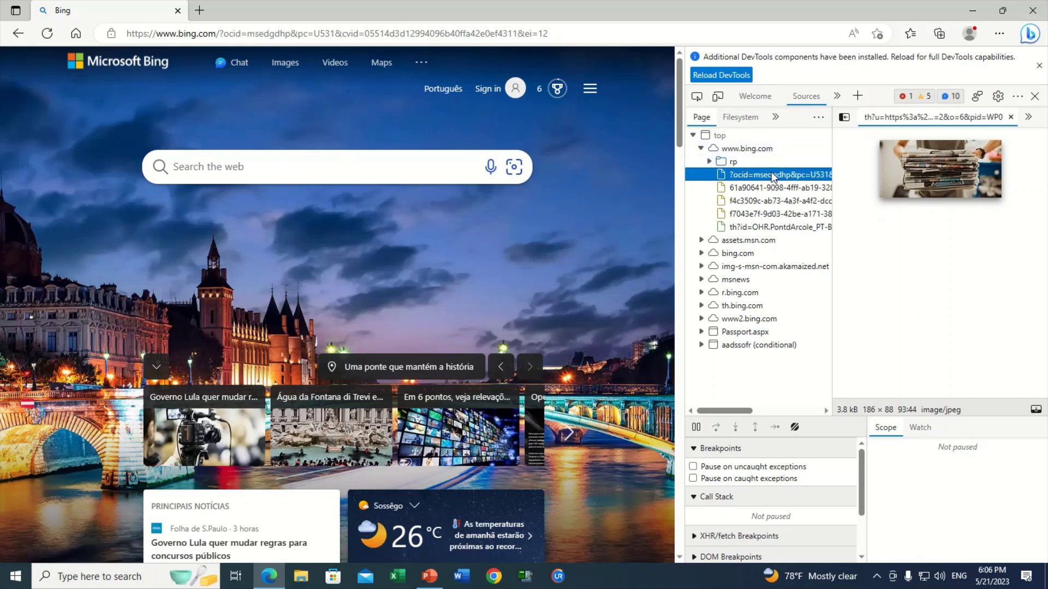
pyautogui.click(777, 227)
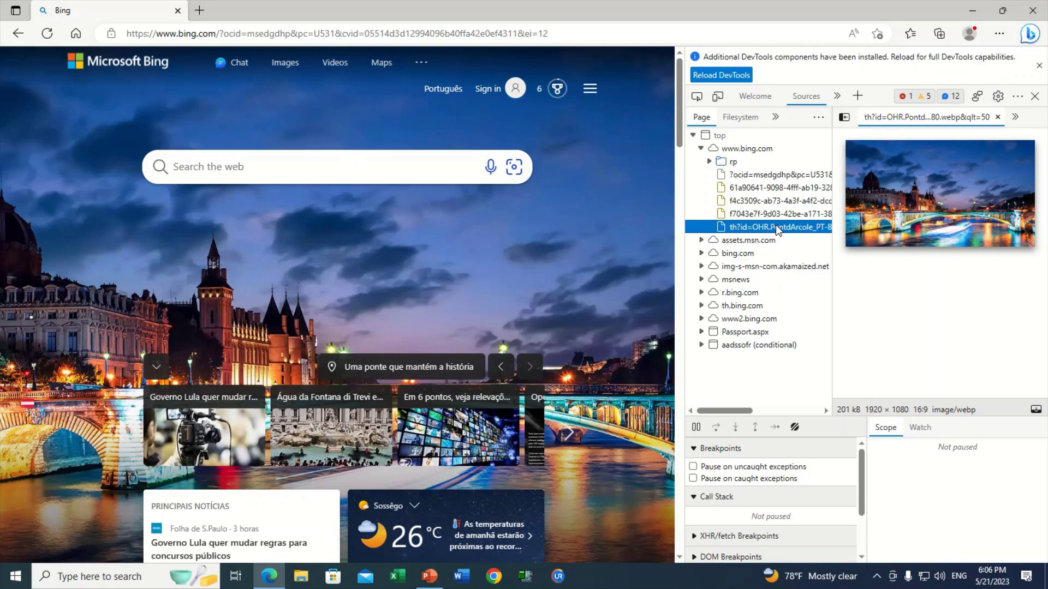
pyautogui.rightClick(954, 173)
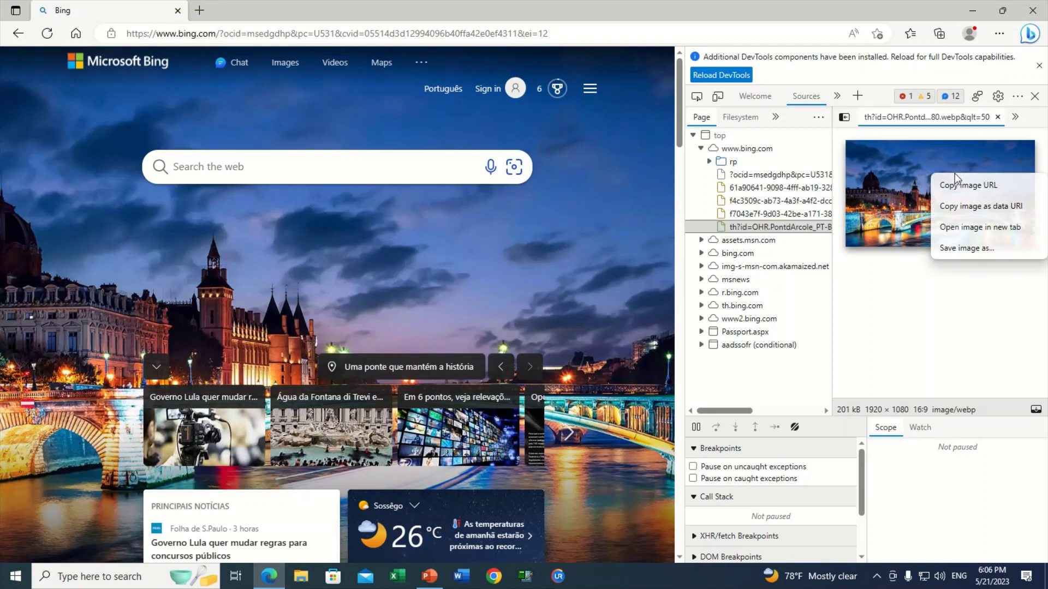
pyautogui.click(988, 229)
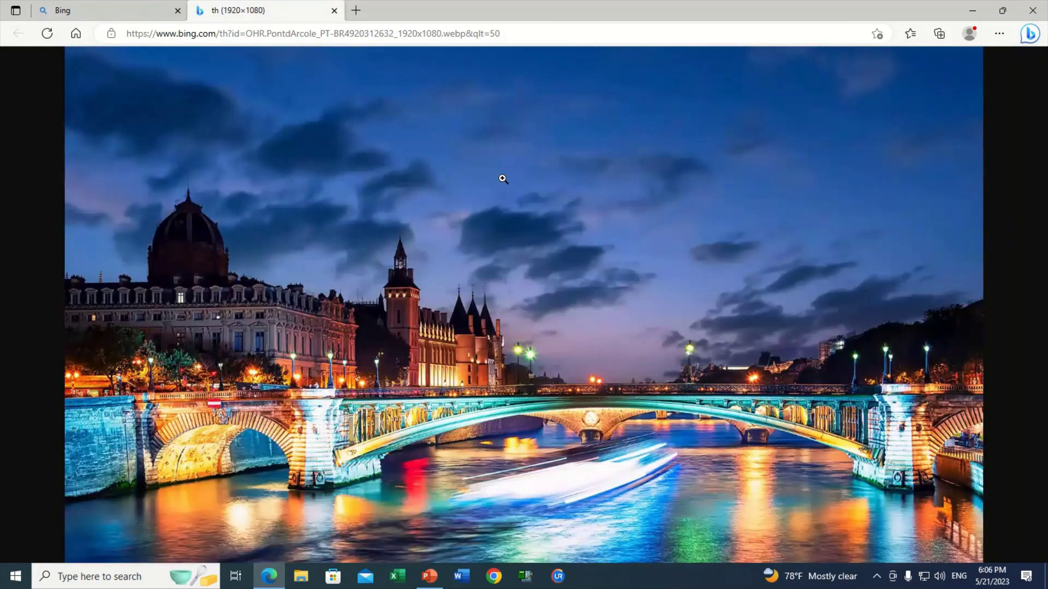
# Step: Save the Pont d'Arcole wallpaper to Downloads as Nature-1.webp
pyautogui.rightClick(503, 164)
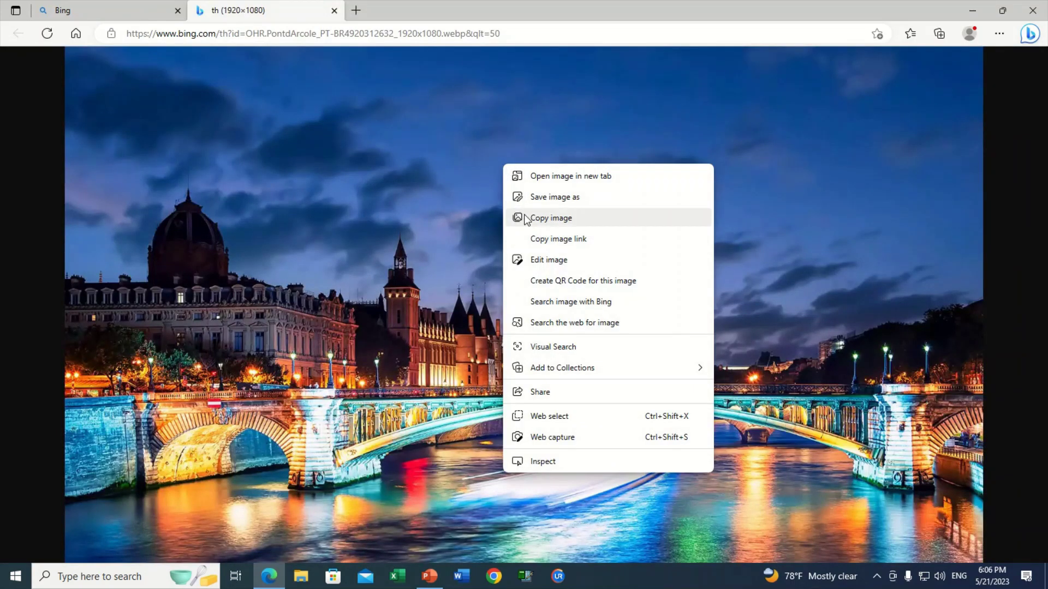
pyautogui.click(546, 197)
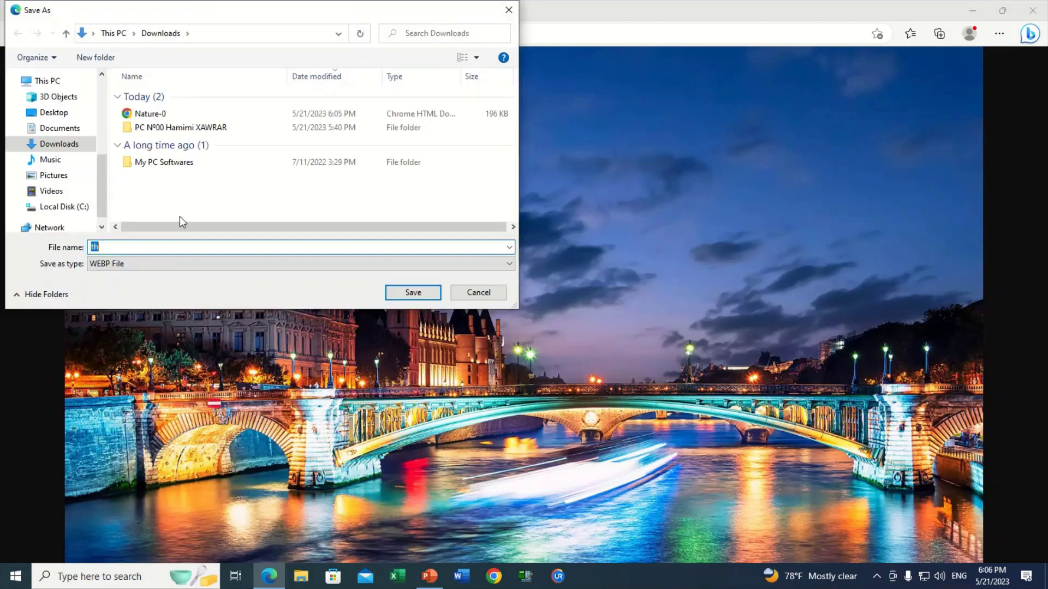
pyautogui.write('Nature')
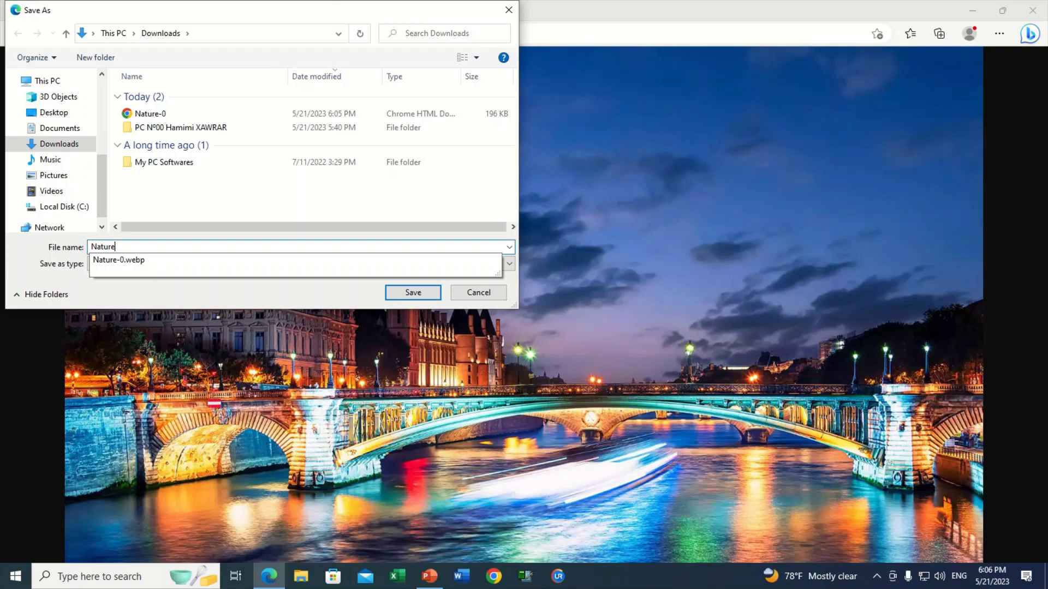
pyautogui.write('-1')
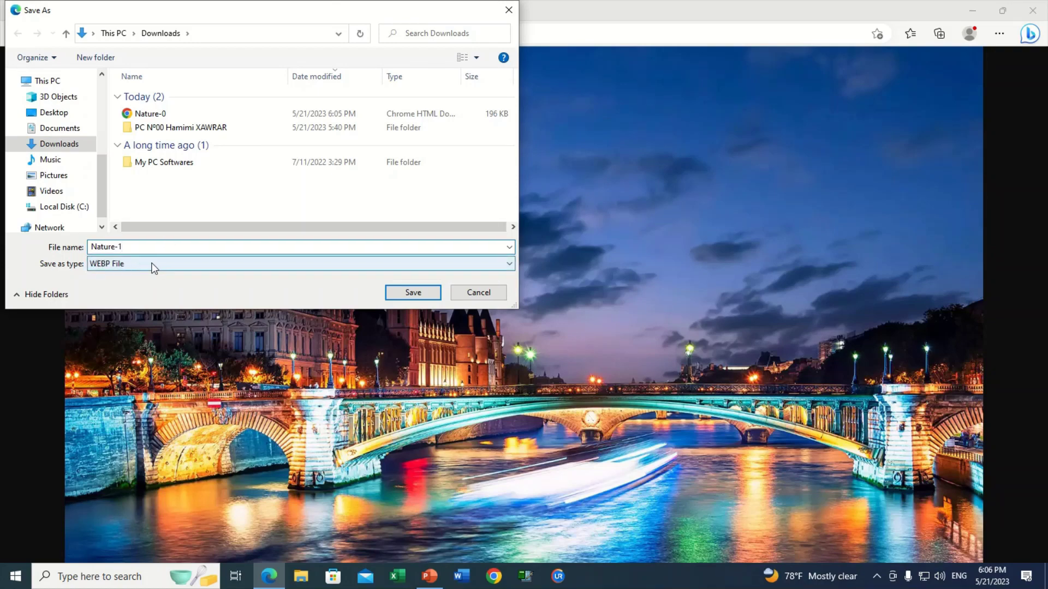
pyautogui.click(413, 292)
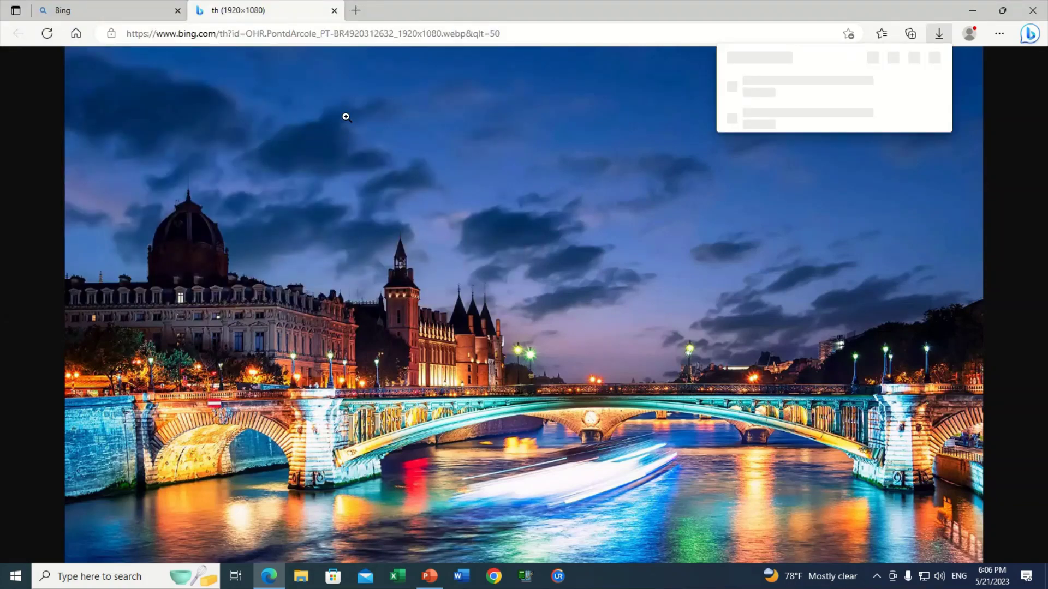
# Step: Close the image tab and step back through the honeybee, Sumatran rhino and Museo Soumaya wallpapers, previewing each file
pyautogui.click(334, 10)
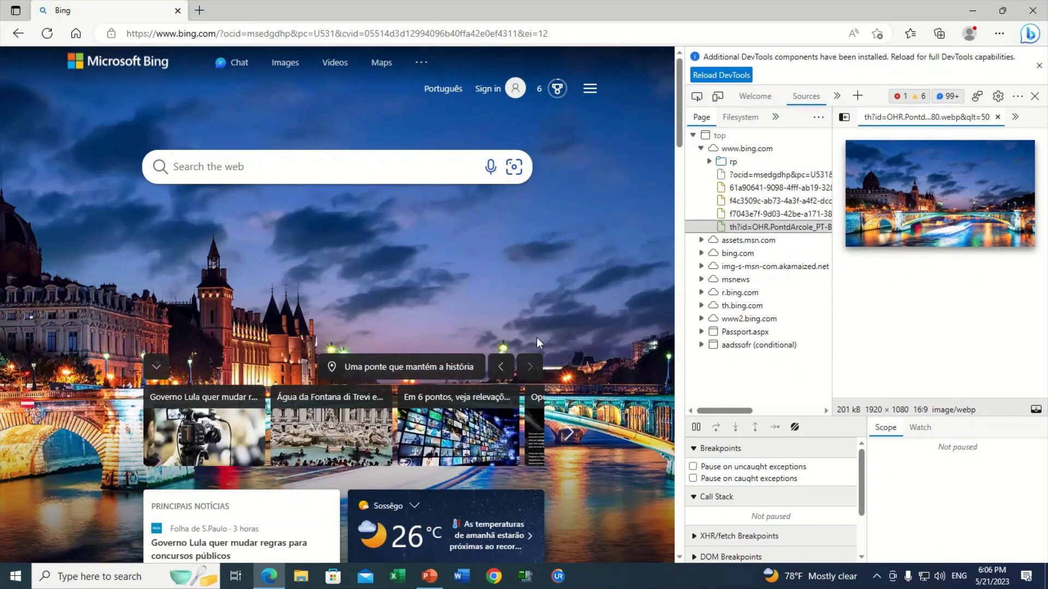
pyautogui.click(502, 367)
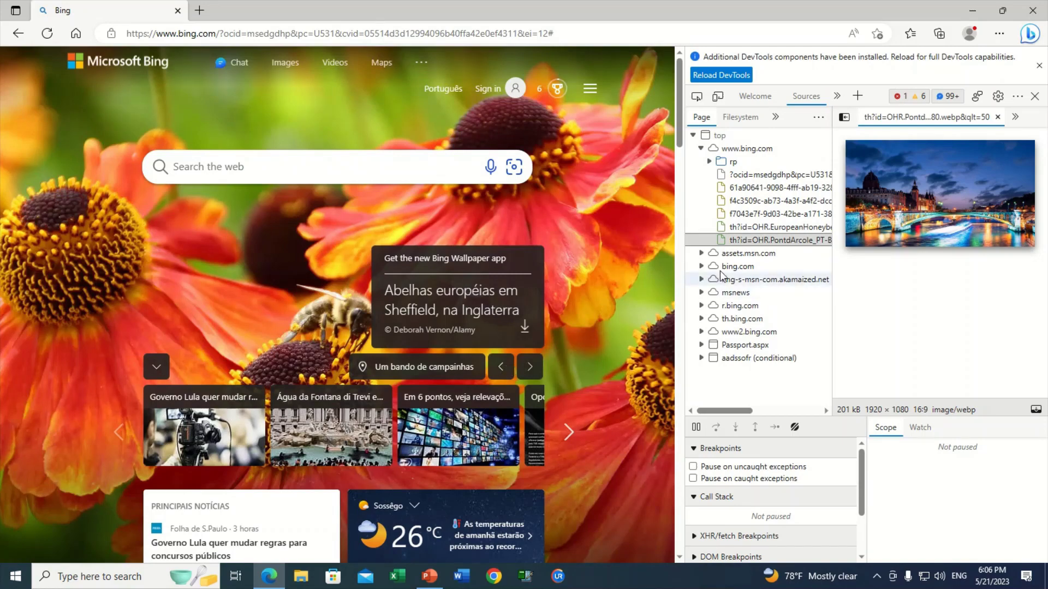
pyautogui.click(788, 227)
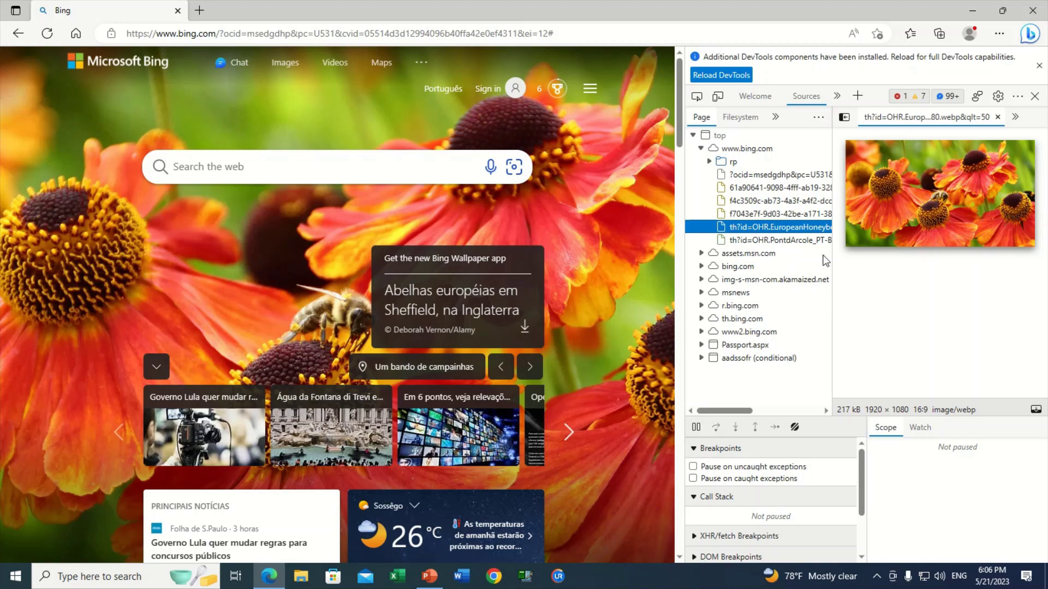
pyautogui.click(501, 368)
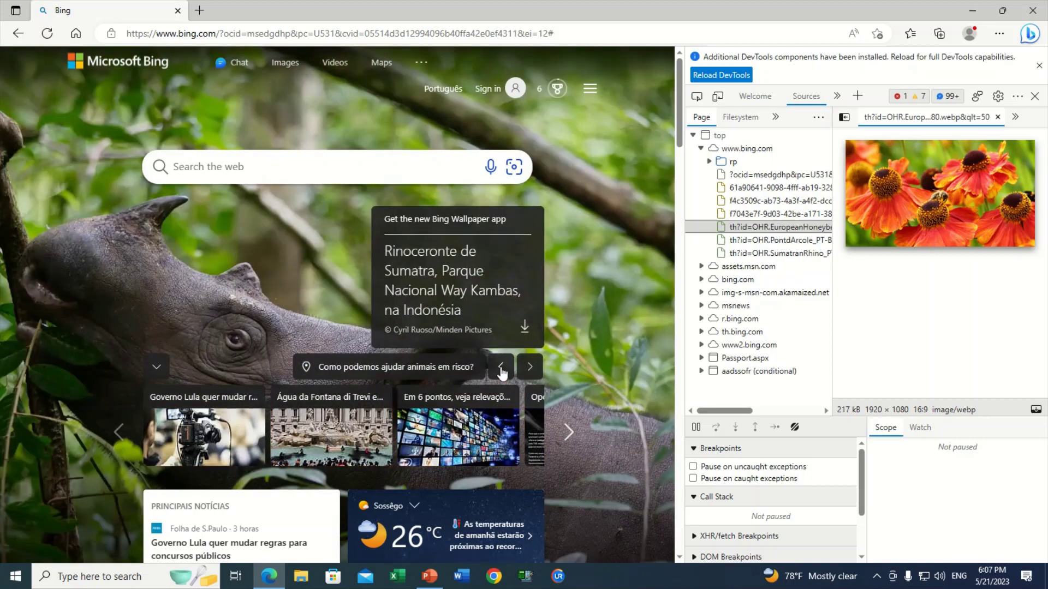
pyautogui.click(785, 254)
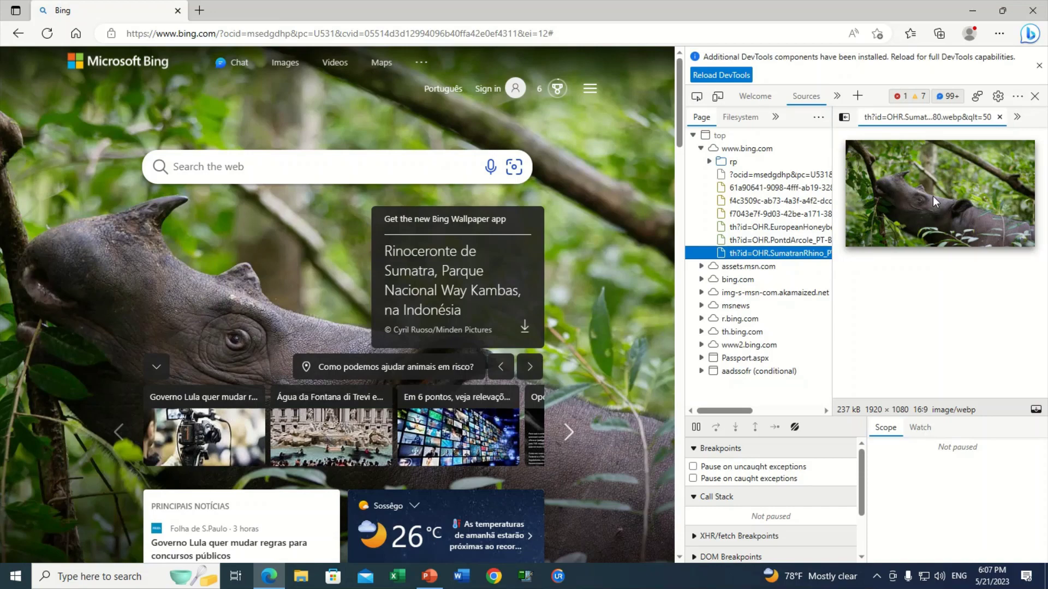
pyautogui.click(501, 370)
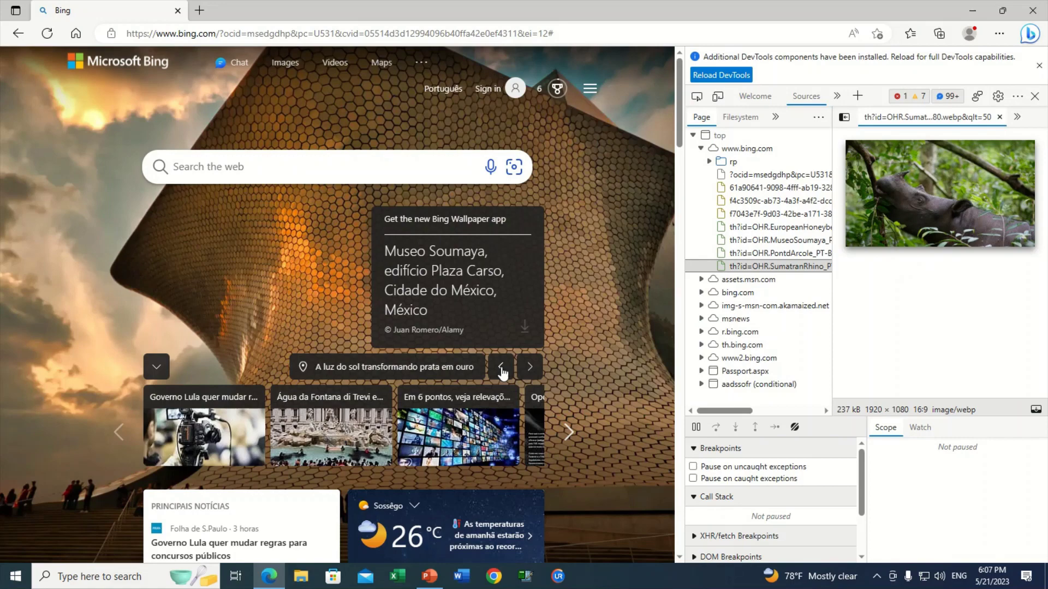
pyautogui.click(784, 243)
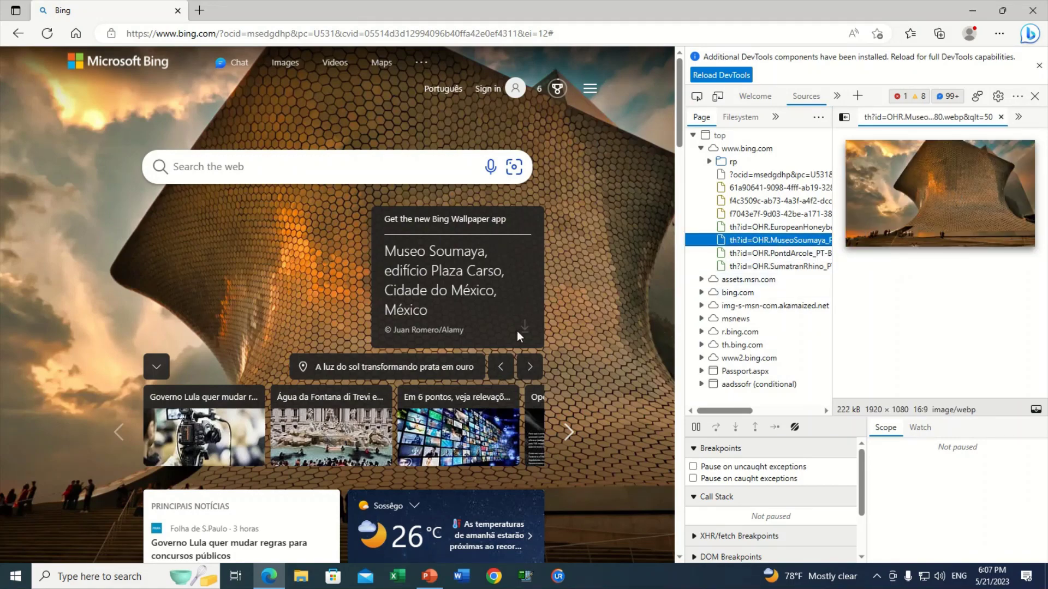
# Step: Step back through the Natural Bridges, canoe wetland and Morro Jable wallpapers, previewing each, then dismiss the DevTools notice
pyautogui.click(501, 367)
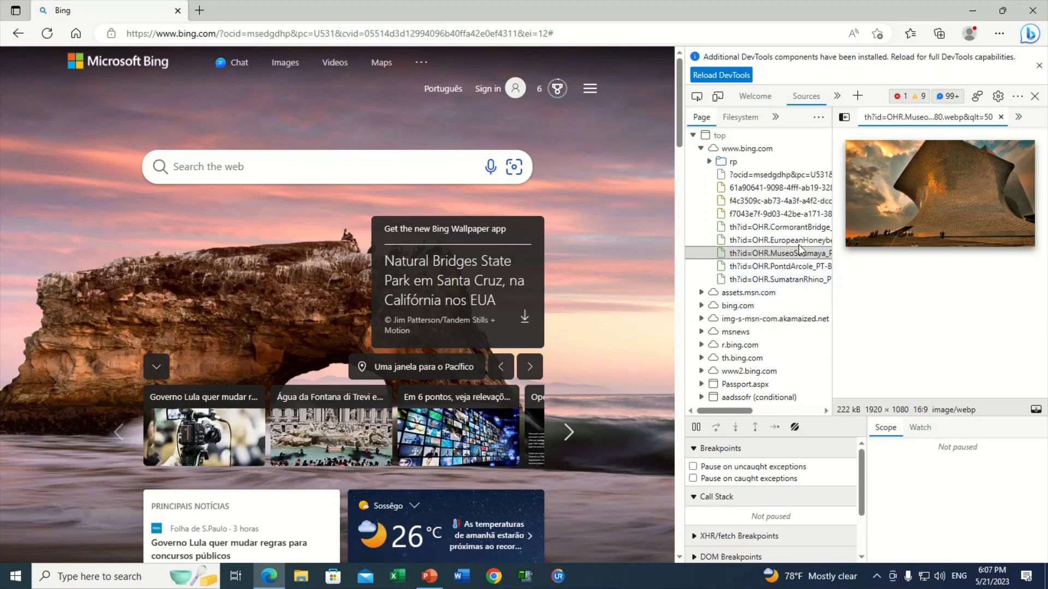
pyautogui.click(799, 229)
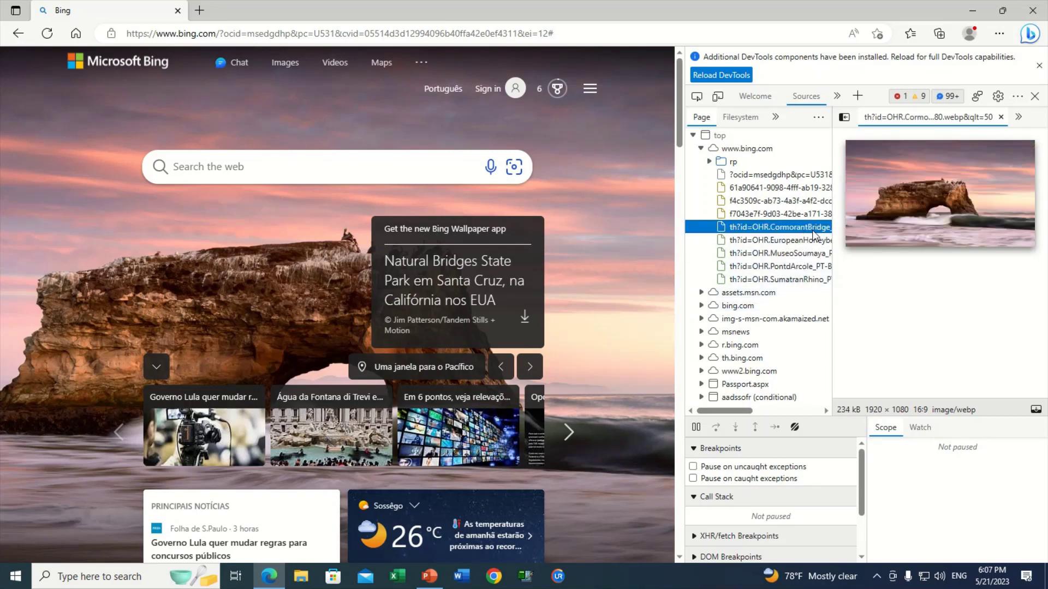
pyautogui.click(503, 368)
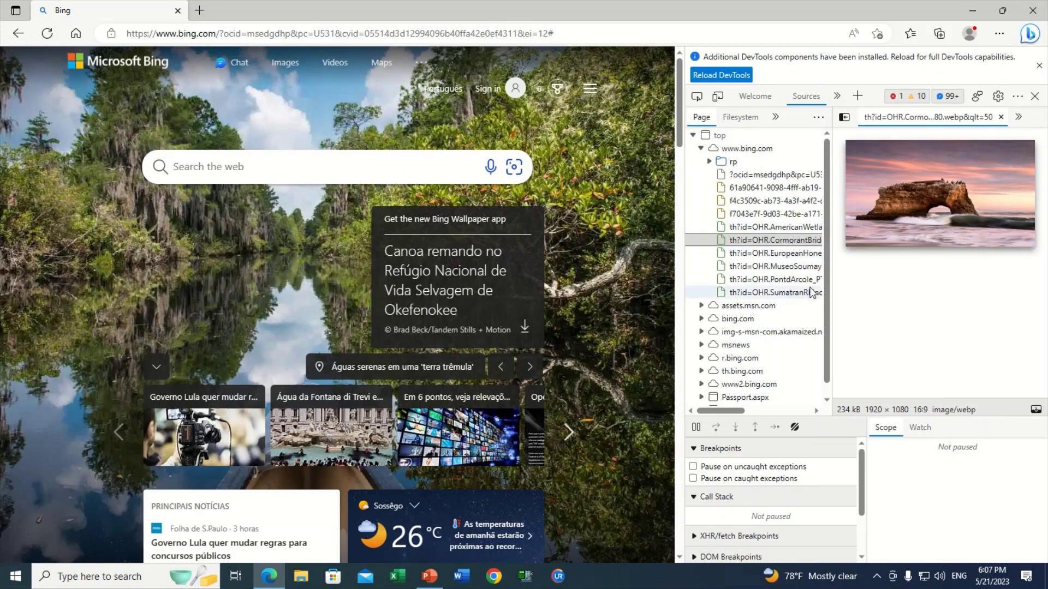
pyautogui.click(791, 228)
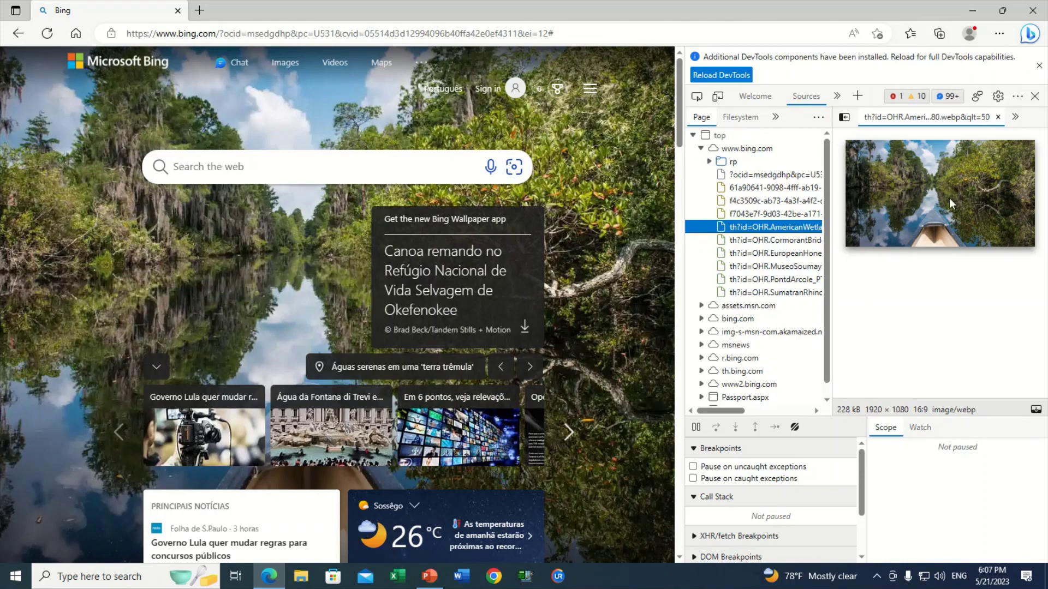
pyautogui.click(498, 368)
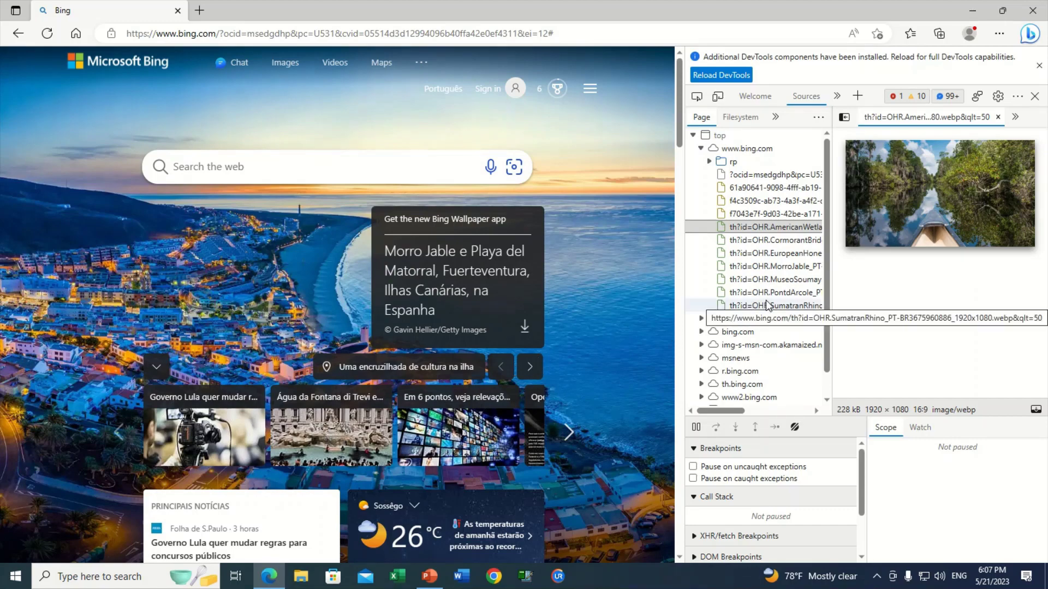
pyautogui.click(796, 267)
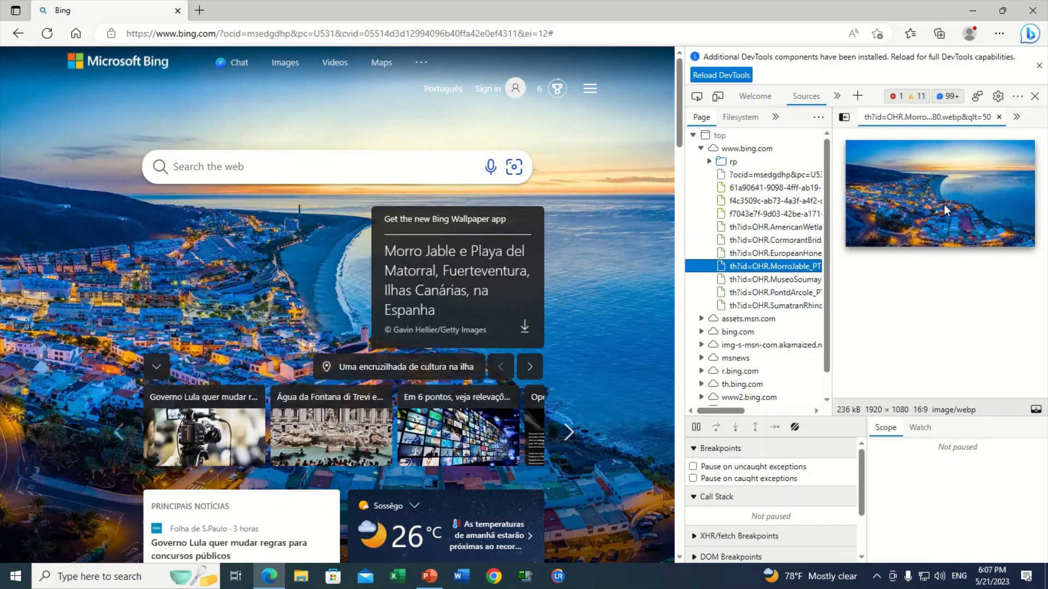
pyautogui.click(1039, 66)
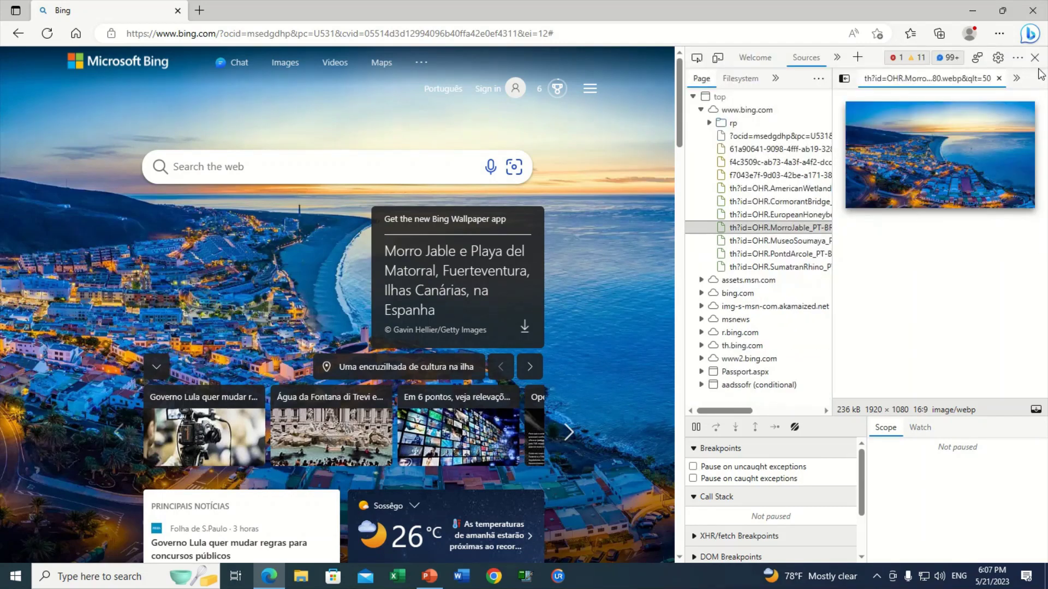
# Step: Close DevTools and Edge, then open the Downloads folder in File Explorer showing Nature-0 and Nature-1
pyautogui.click(1036, 58)
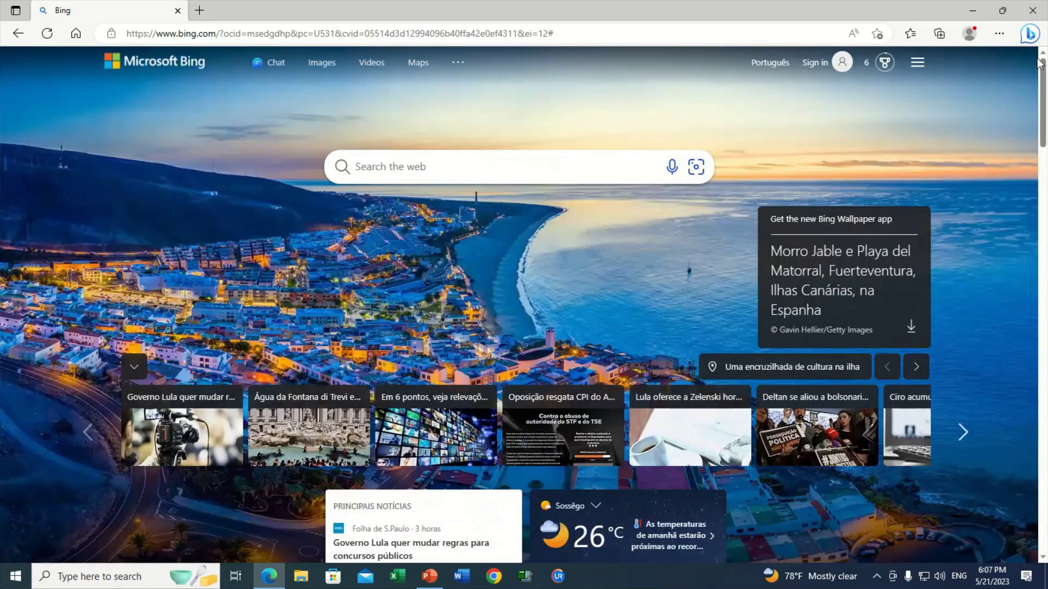
pyautogui.click(1033, 10)
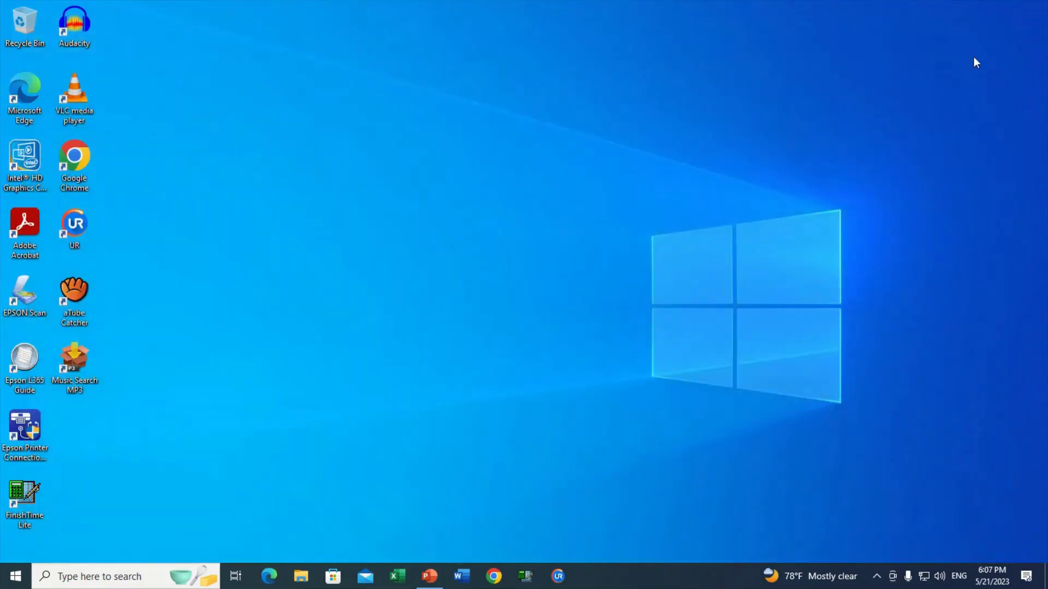
pyautogui.click(308, 580)
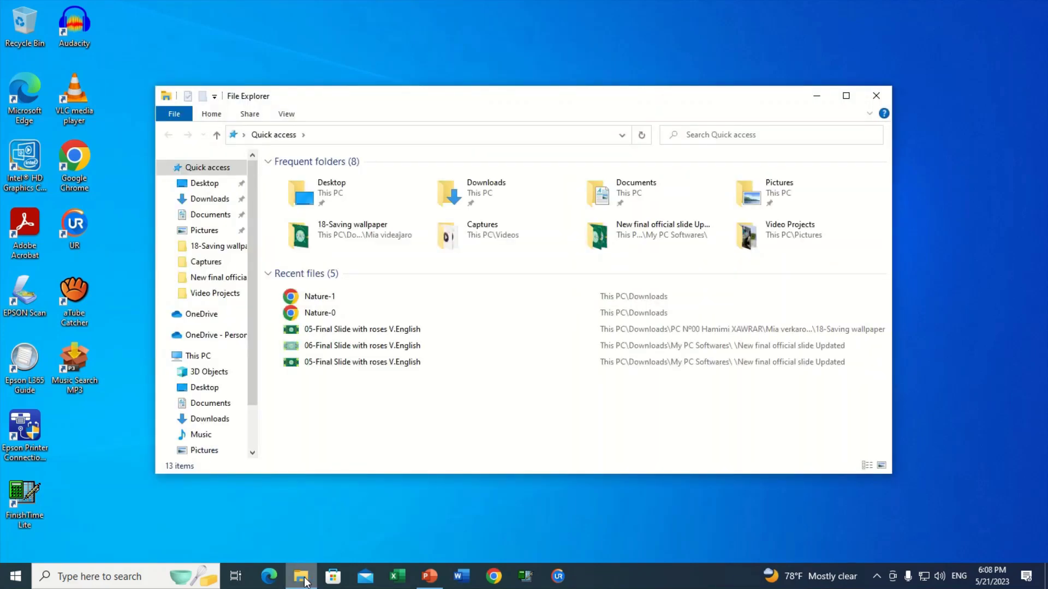
pyautogui.click(212, 419)
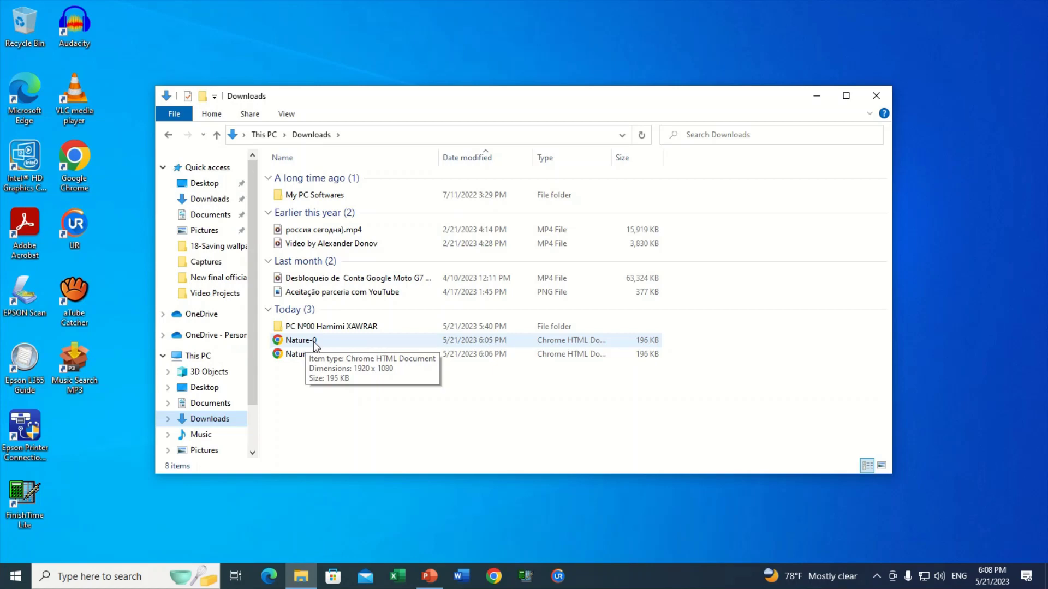
pyautogui.click(313, 342)
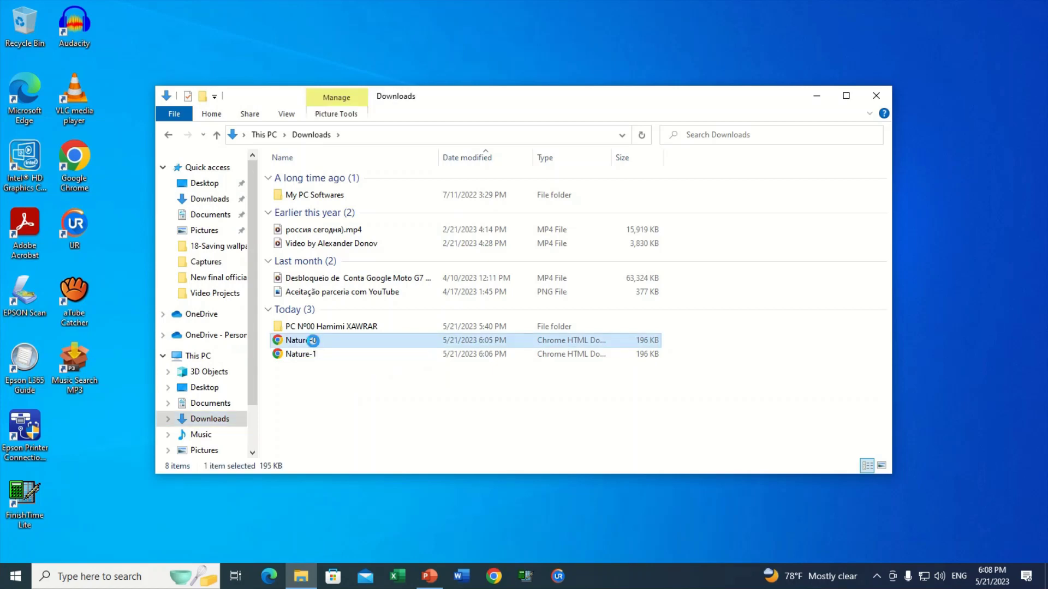
pyautogui.rightClick(313, 340)
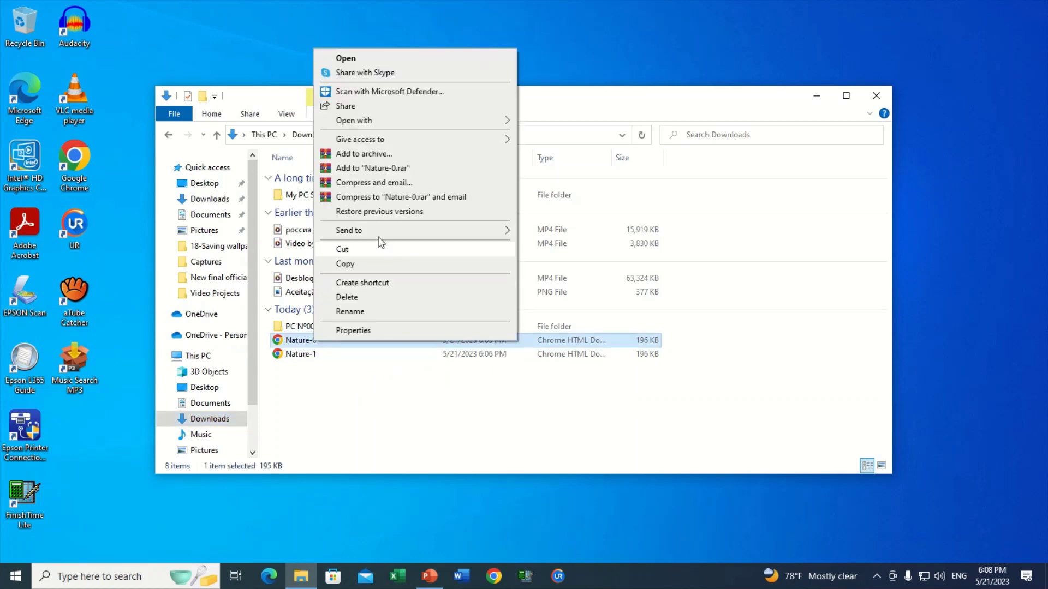
pyautogui.moveTo(393, 123)
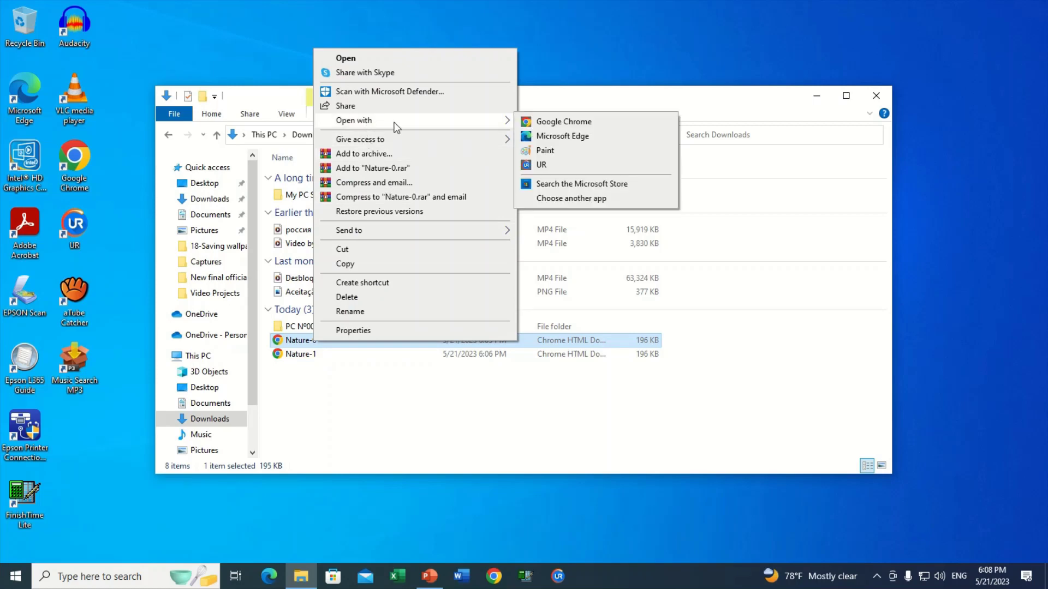
pyautogui.click(554, 136)
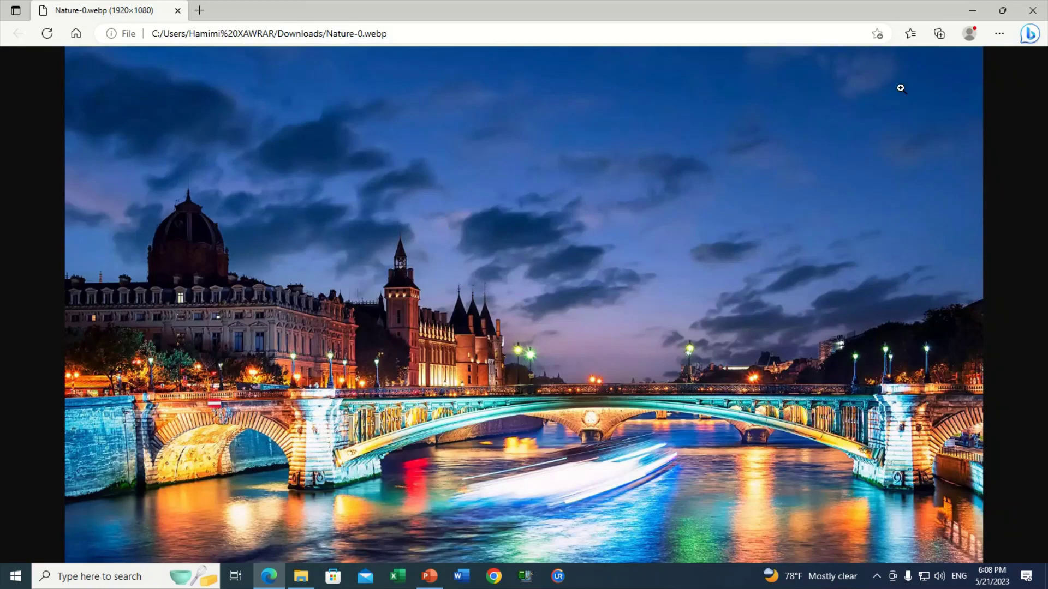
pyautogui.click(1034, 11)
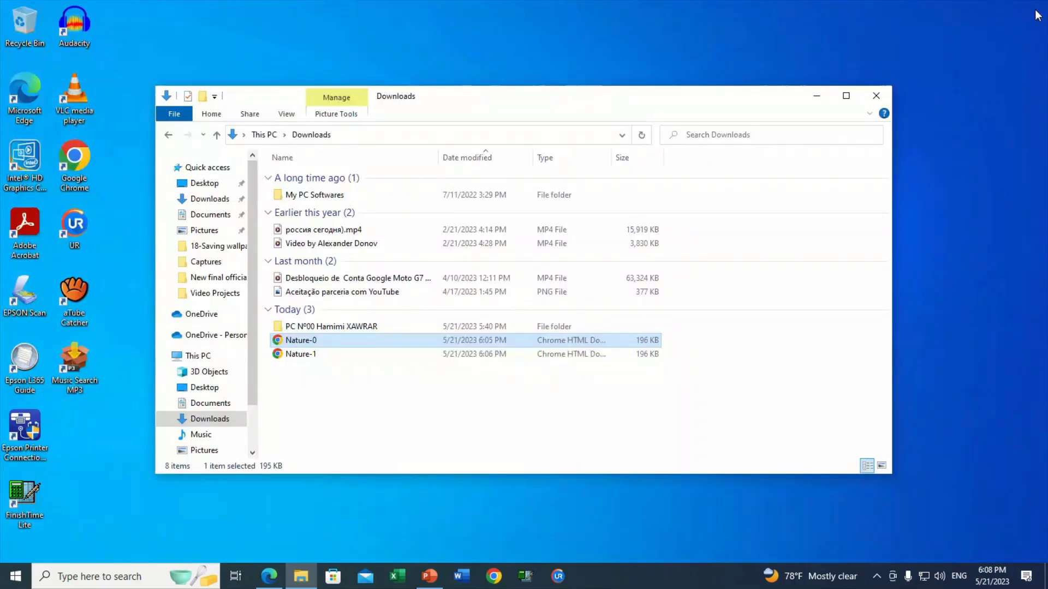
# Step: Open Nature-0 in Paint using the Open with menu
pyautogui.doubleClick(307, 340)
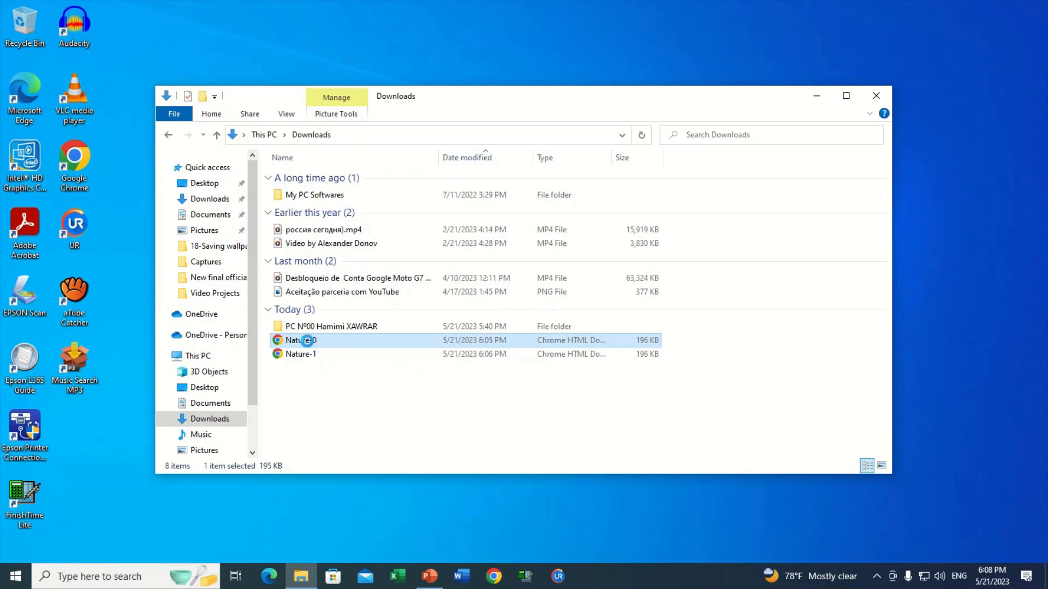
pyautogui.rightClick(306, 340)
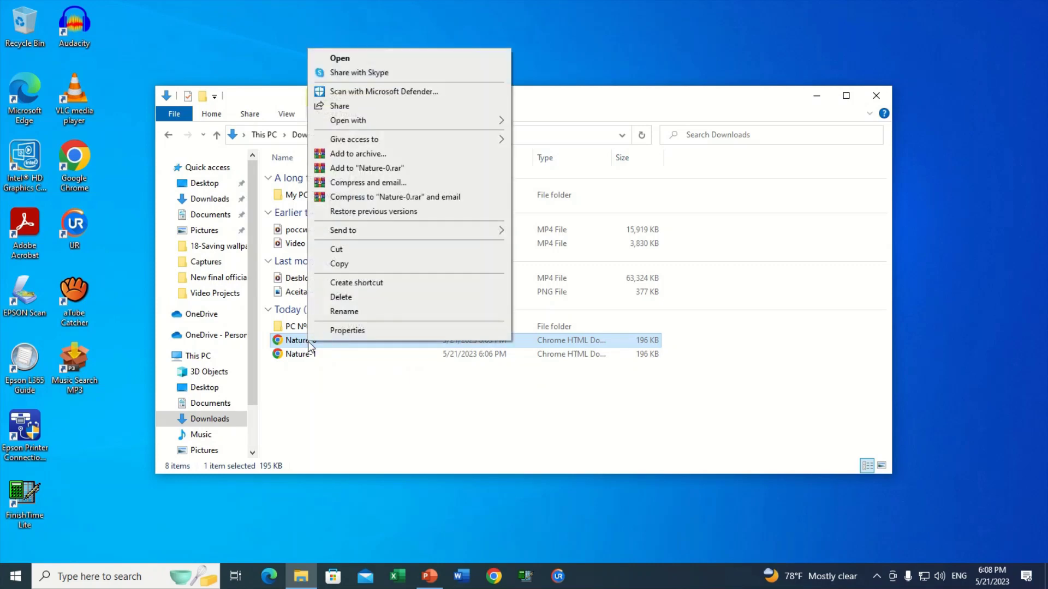
pyautogui.moveTo(395, 121)
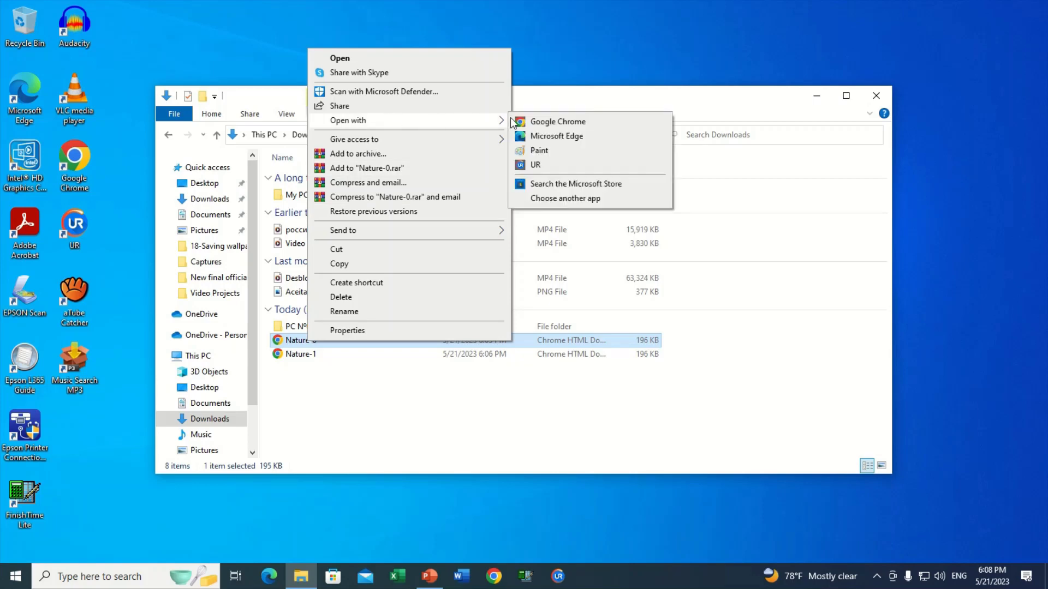
pyautogui.click(539, 150)
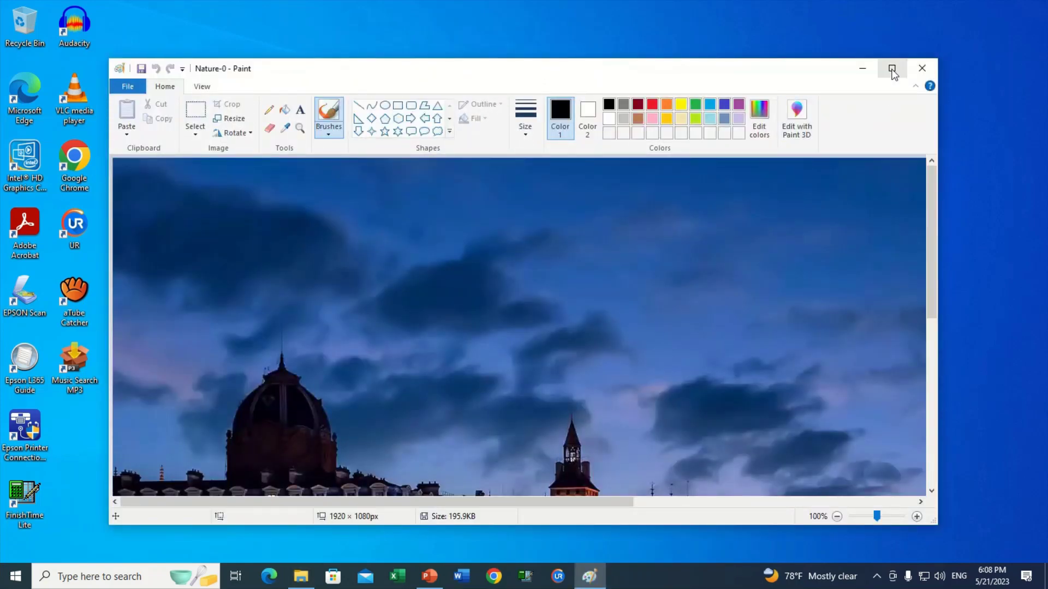
# Step: Maximize Paint and save the wallpaper as a PNG named 'Nature-0 PNG' in Downloads, accepting the transparency warning
pyautogui.click(892, 69)
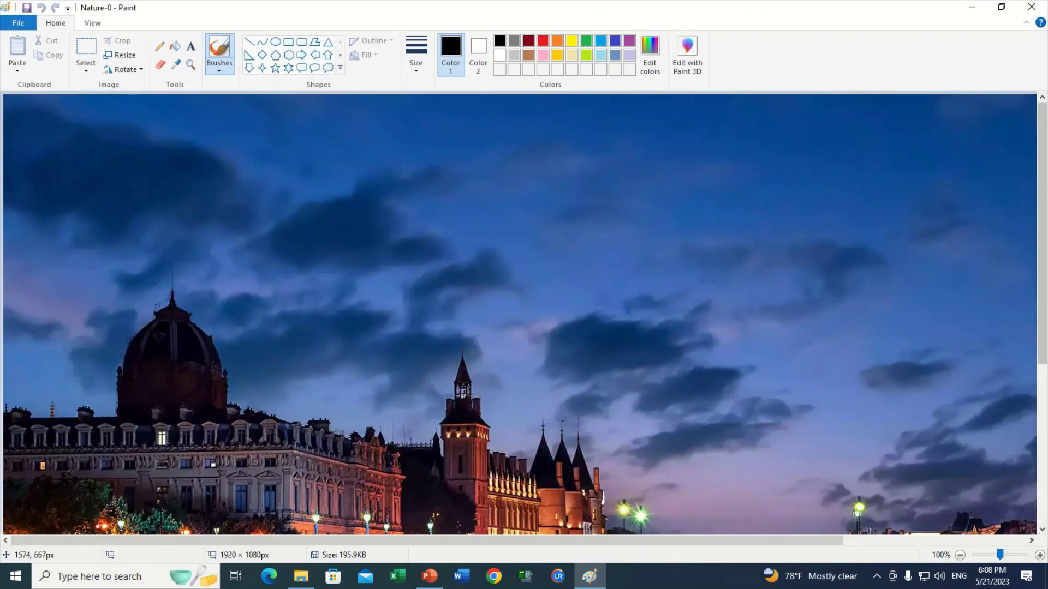
pyautogui.click(1030, 541)
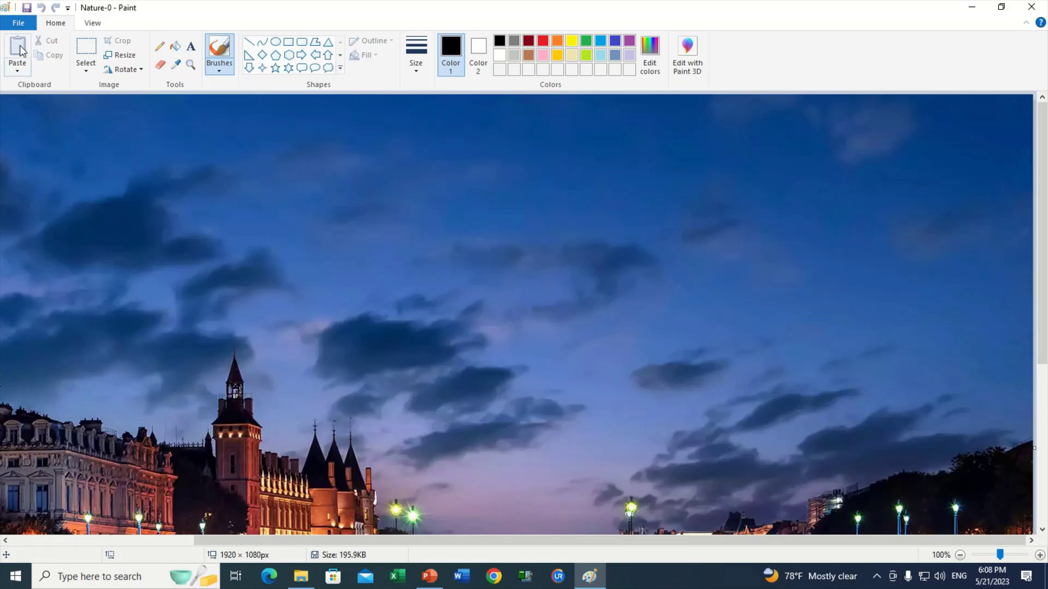
pyautogui.click(17, 24)
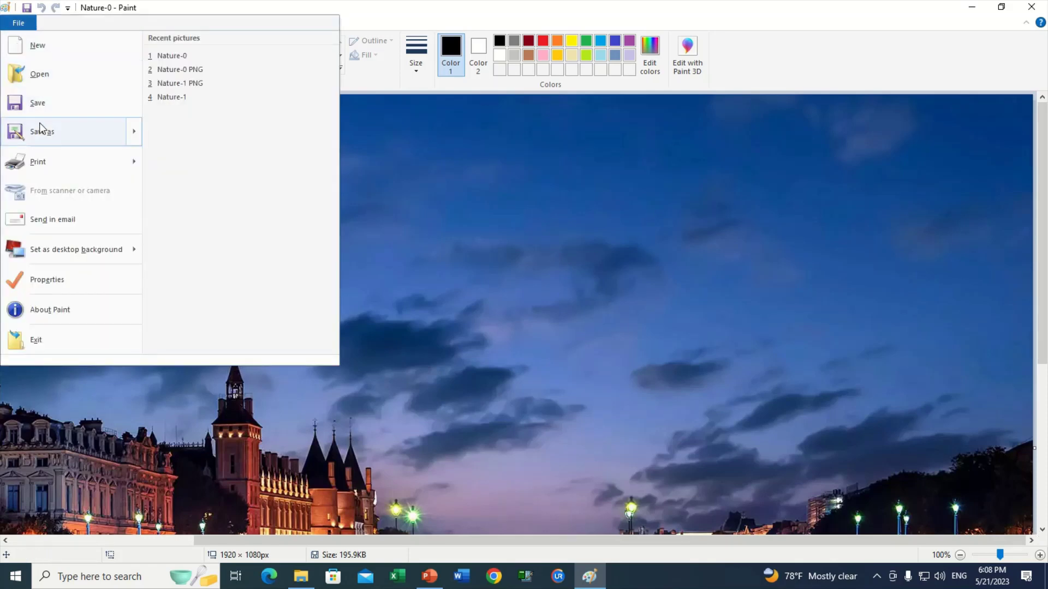
pyautogui.moveTo(44, 131)
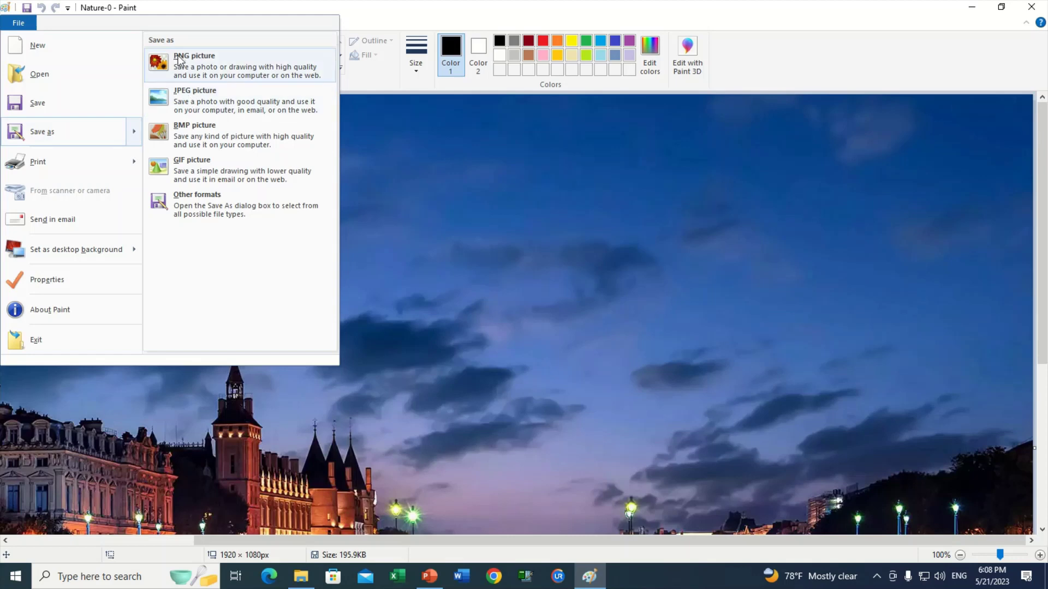
pyautogui.click(195, 66)
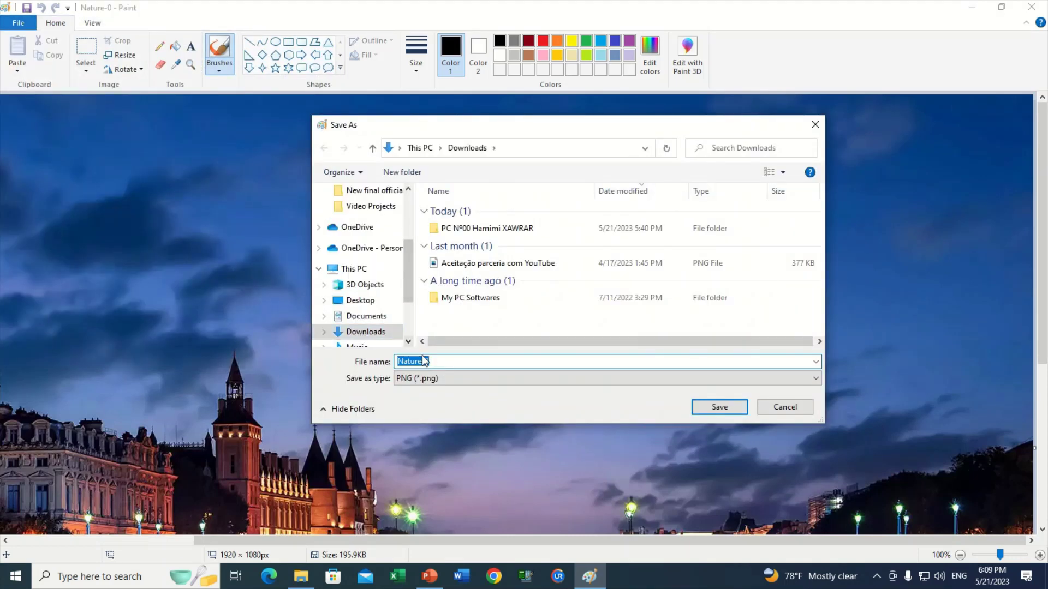
pyautogui.click(436, 361)
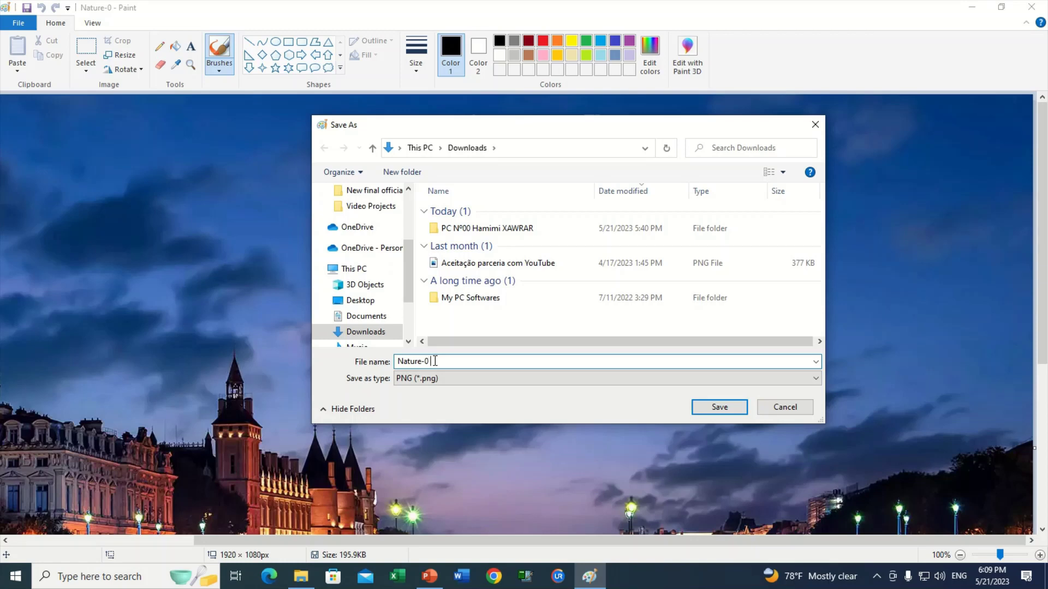
pyautogui.write('PNG')
pyautogui.click(716, 408)
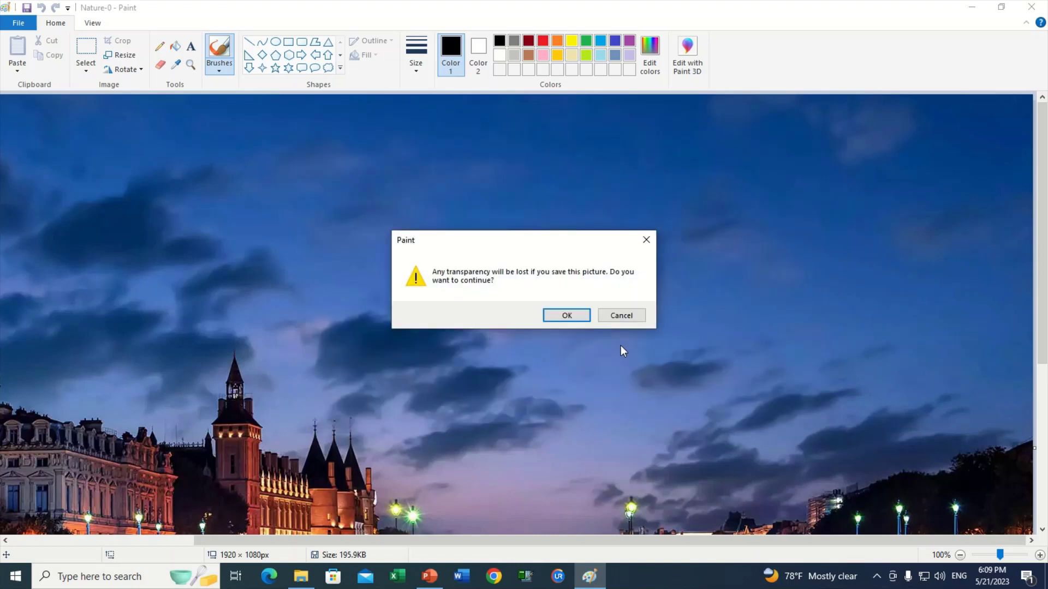
pyautogui.click(567, 315)
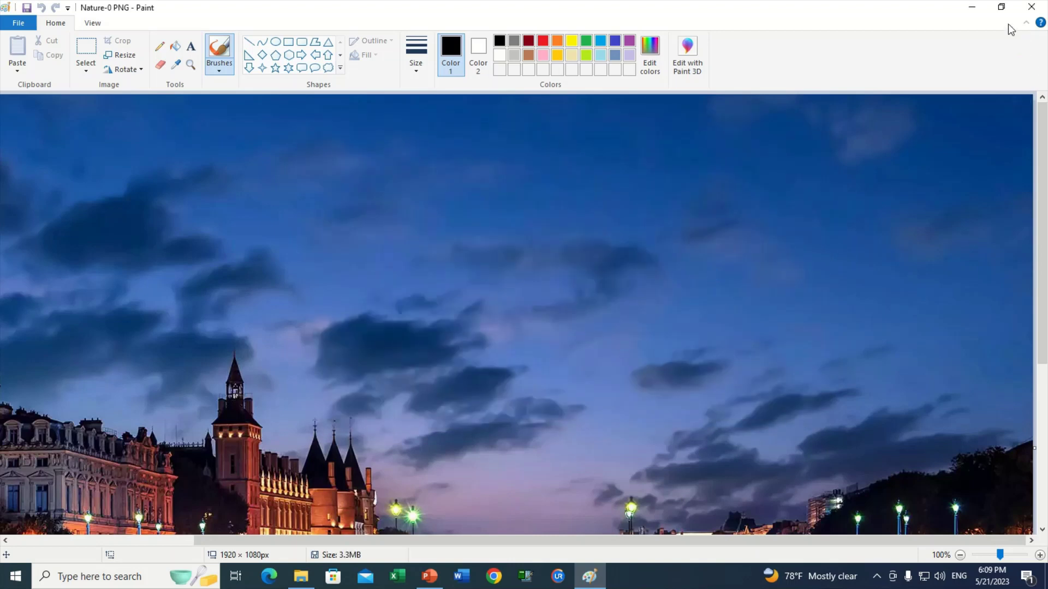
# Step: Close Paint and select the new Nature-0 PNG file in Downloads
pyautogui.click(1001, 7)
pyautogui.click(923, 72)
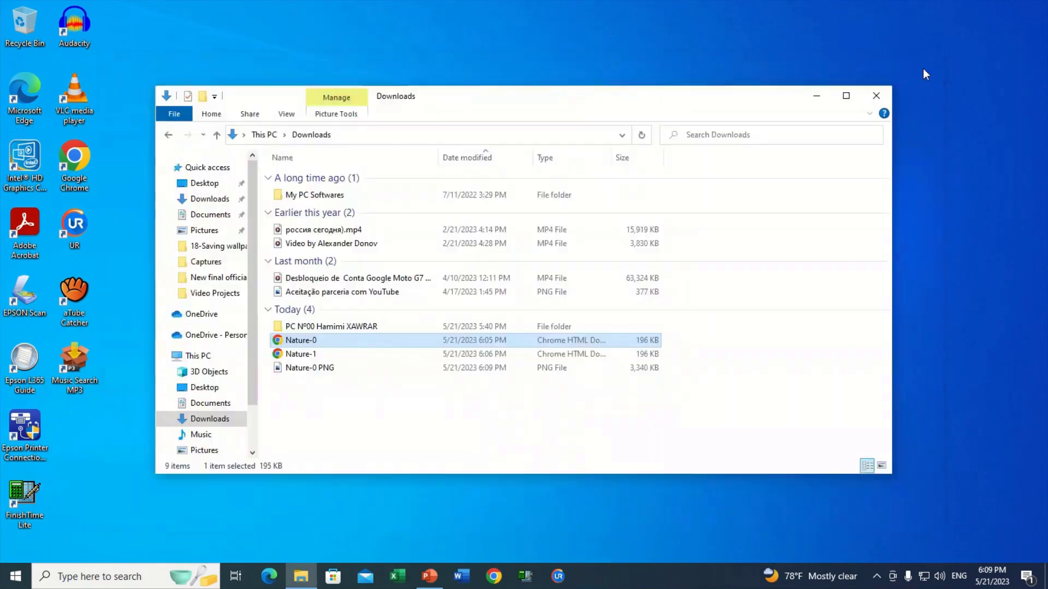
pyautogui.click(322, 369)
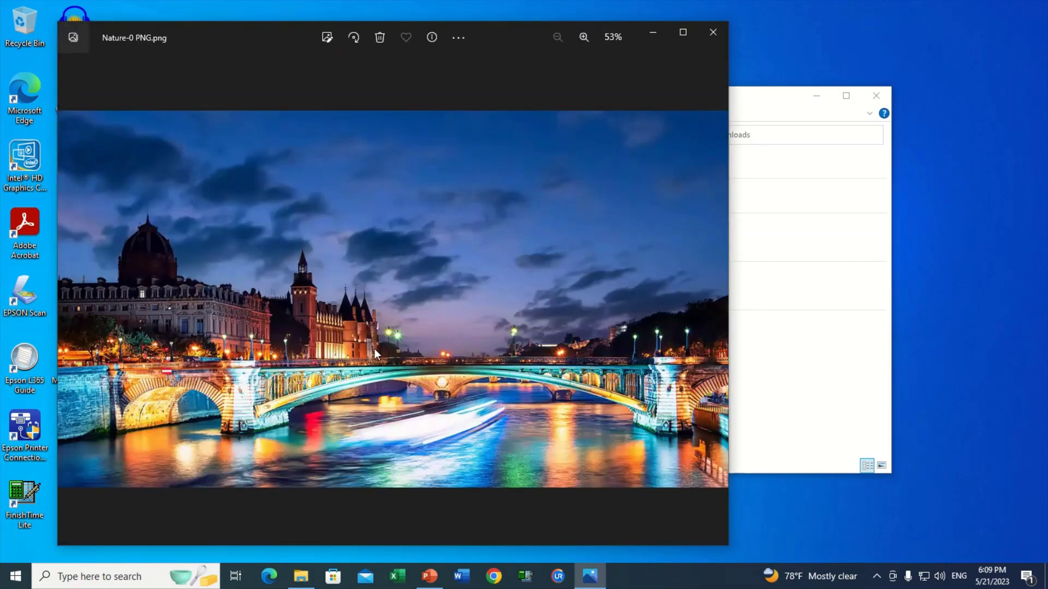
# Step: Close File Explorer, view Nature-0 PNG full screen in Photos, then exit fullscreen and close Photos
pyautogui.click(877, 97)
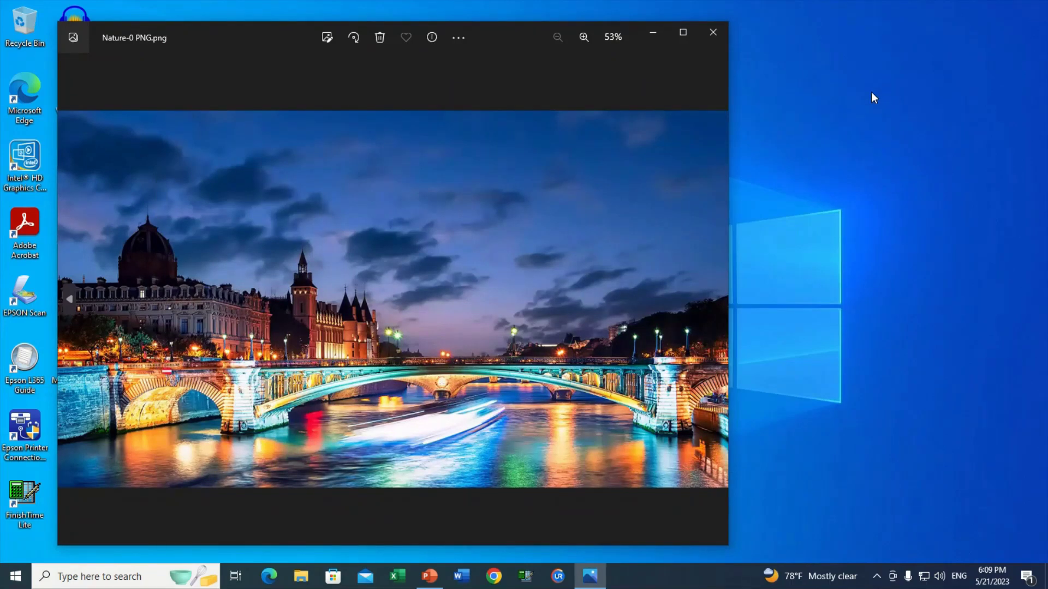
pyautogui.click(457, 35)
pyautogui.click(325, 314)
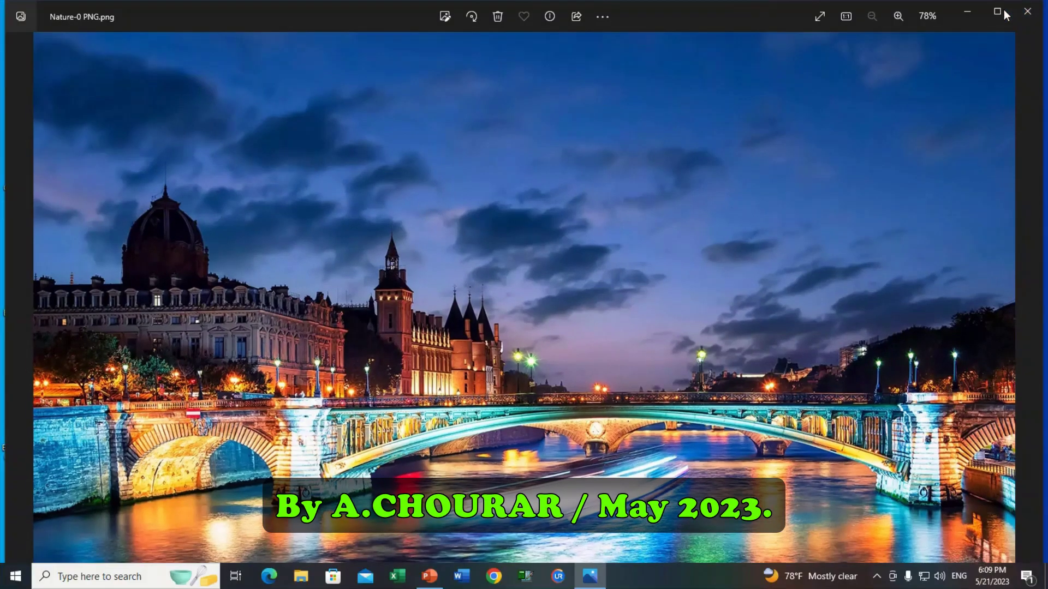
pyautogui.click(1004, 11)
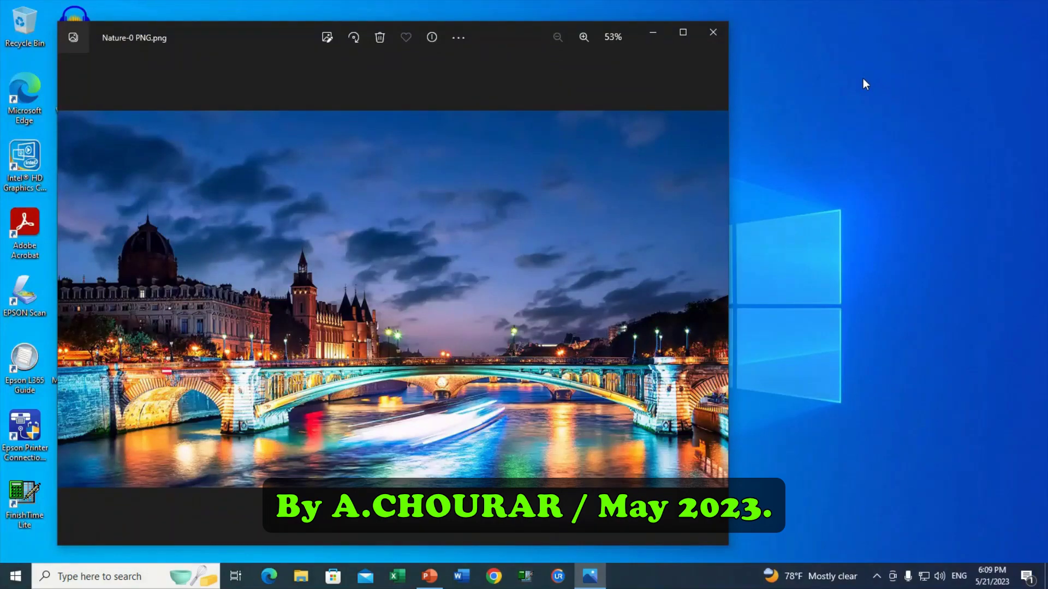
pyautogui.click(713, 34)
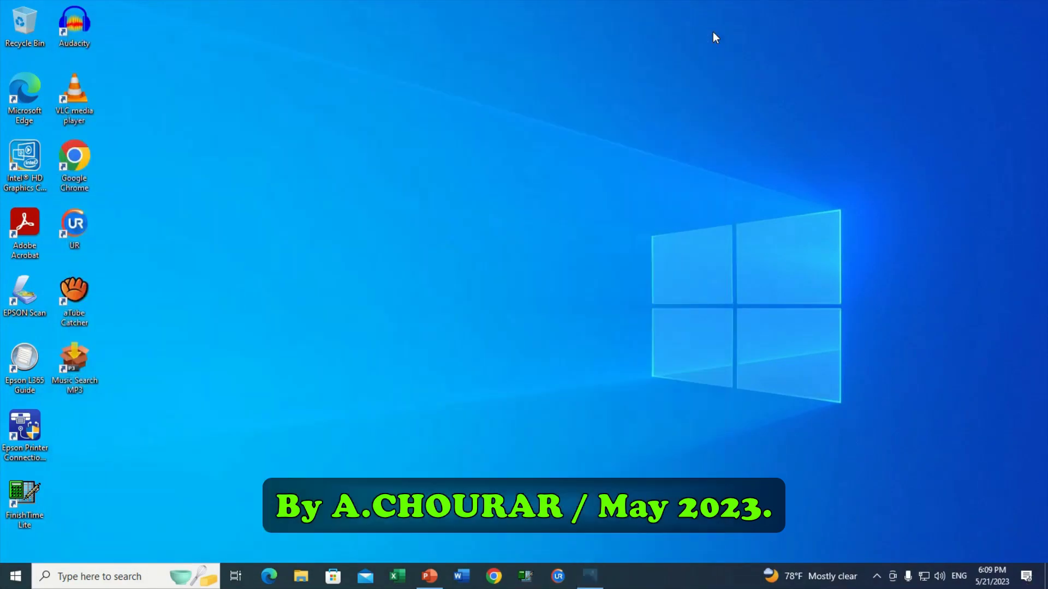